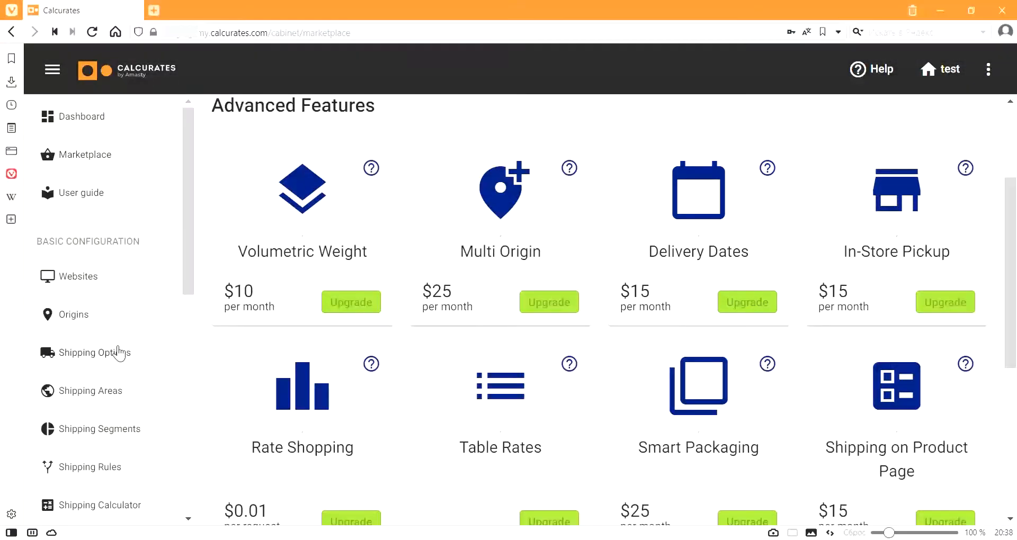
# Open the London Store shipping option for editing and go to its in-store pickup settings.
pyautogui.click(120, 352)
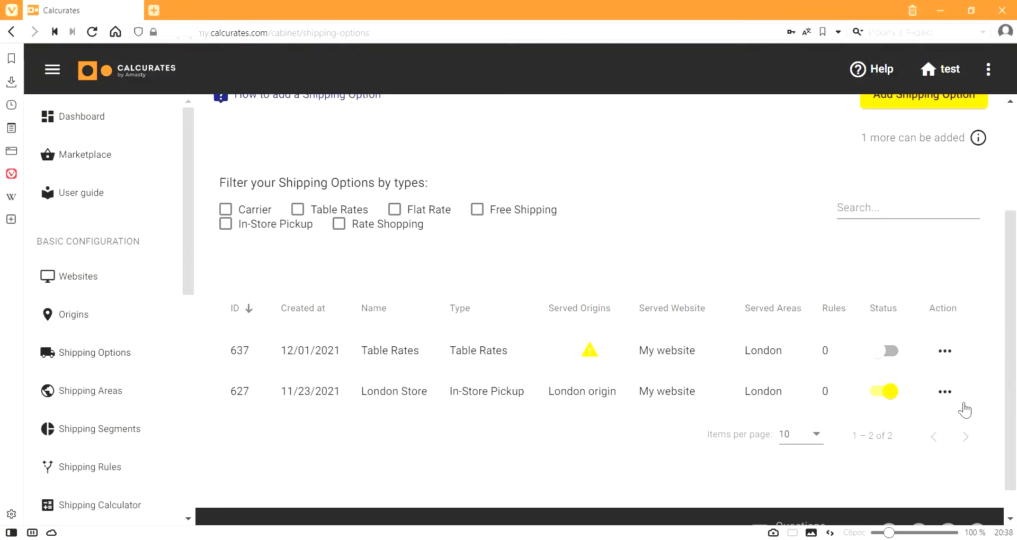
pyautogui.click(946, 393)
pyautogui.click(875, 285)
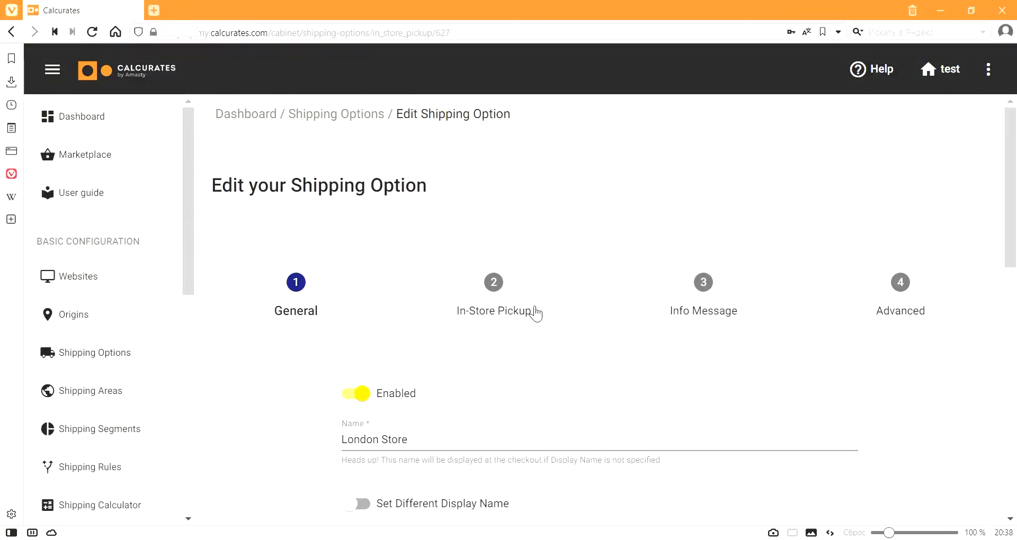
pyautogui.click(536, 314)
# Open the London rate of the selected pickup point for editing and show its delivery dates settings.
pyautogui.scroll(-3, 575, 326)
pyautogui.click(934, 497)
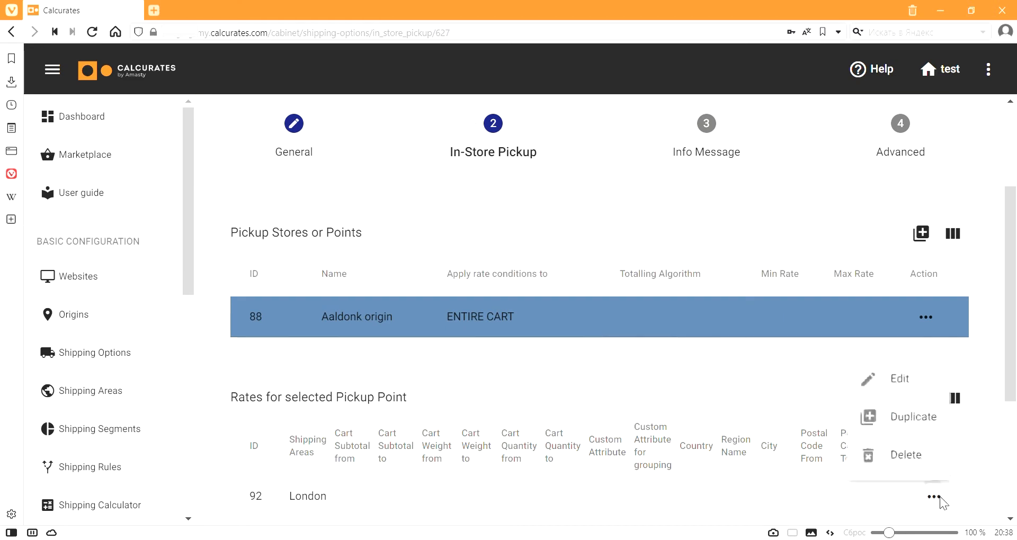
pyautogui.click(898, 380)
pyautogui.click(714, 189)
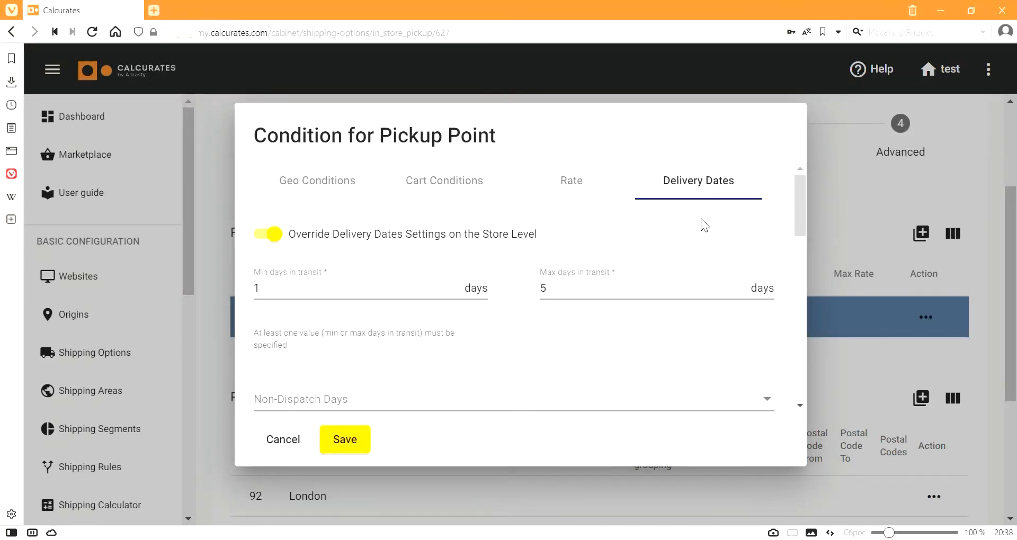
# Set the non-dispatch days to Tuesday and Wednesday, and add 12/11/2021 as a non-dispatch date.
pyautogui.scroll(-3, 681, 236)
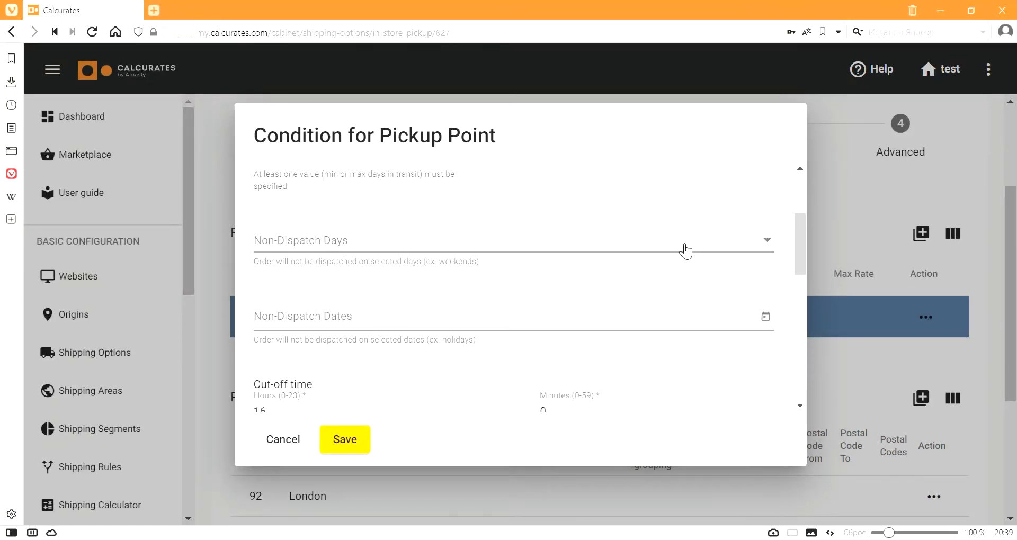
pyautogui.click(685, 249)
pyautogui.scroll(-2, 681, 317)
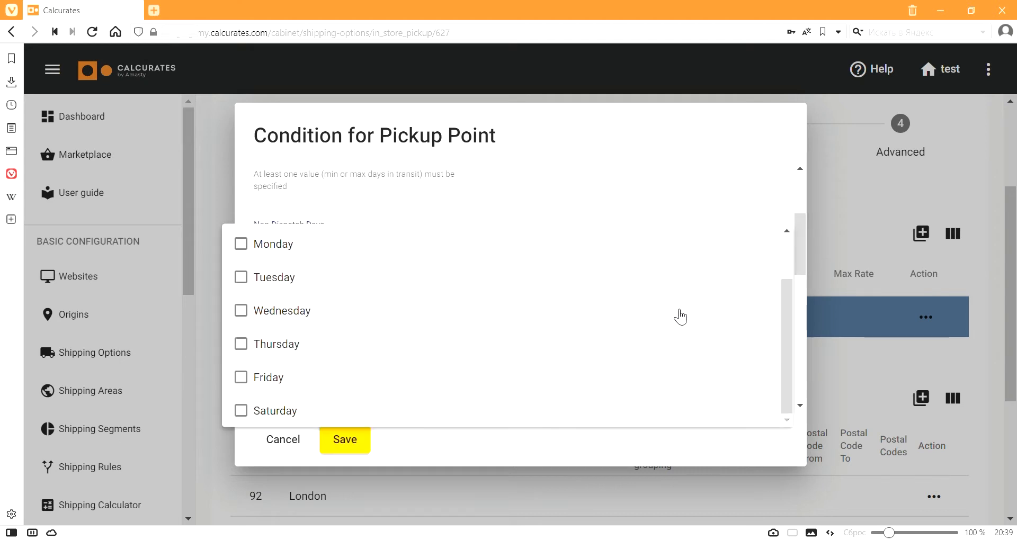
pyautogui.click(680, 314)
pyautogui.click(678, 281)
pyautogui.click(679, 209)
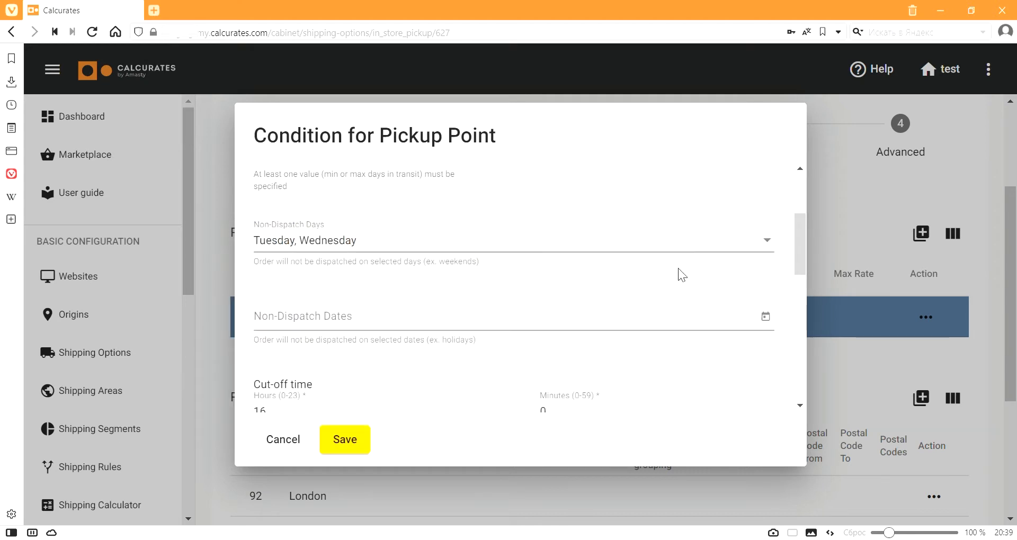
pyautogui.click(772, 316)
pyautogui.click(477, 186)
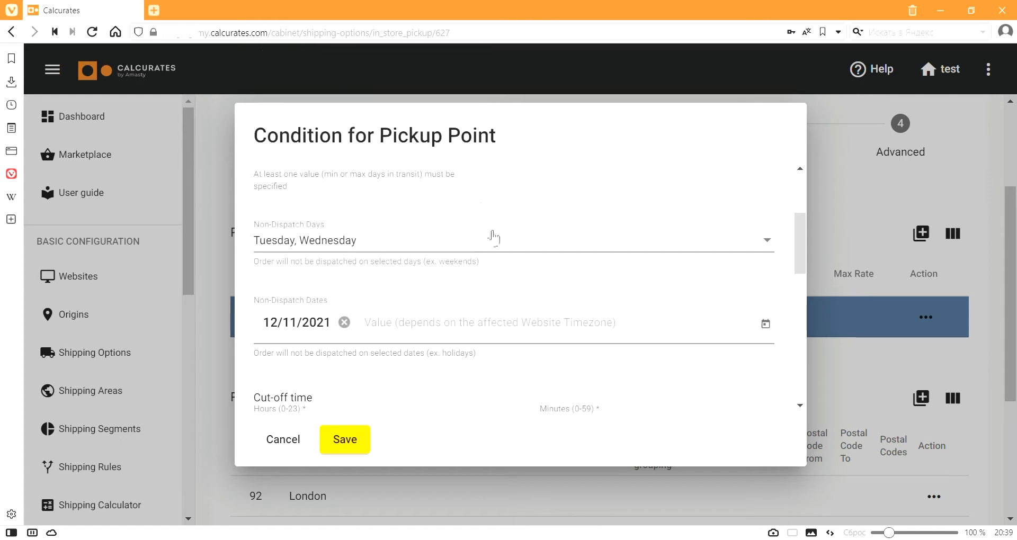
# Set the non-delivery days to Sunday and Saturday for the pickup point condition.
pyautogui.scroll(-3, 522, 308)
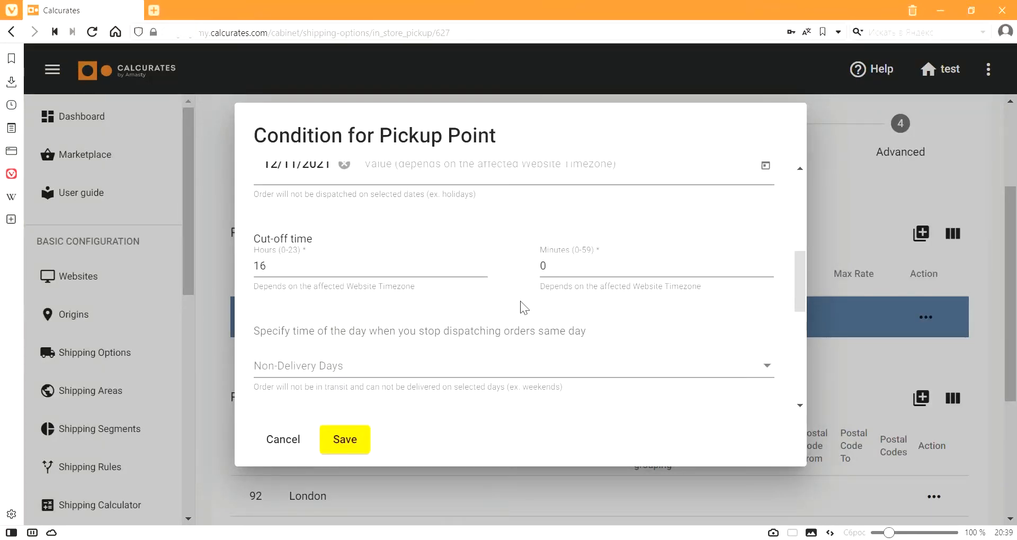
pyautogui.scroll(-2, 520, 302)
pyautogui.click(522, 293)
pyautogui.click(516, 320)
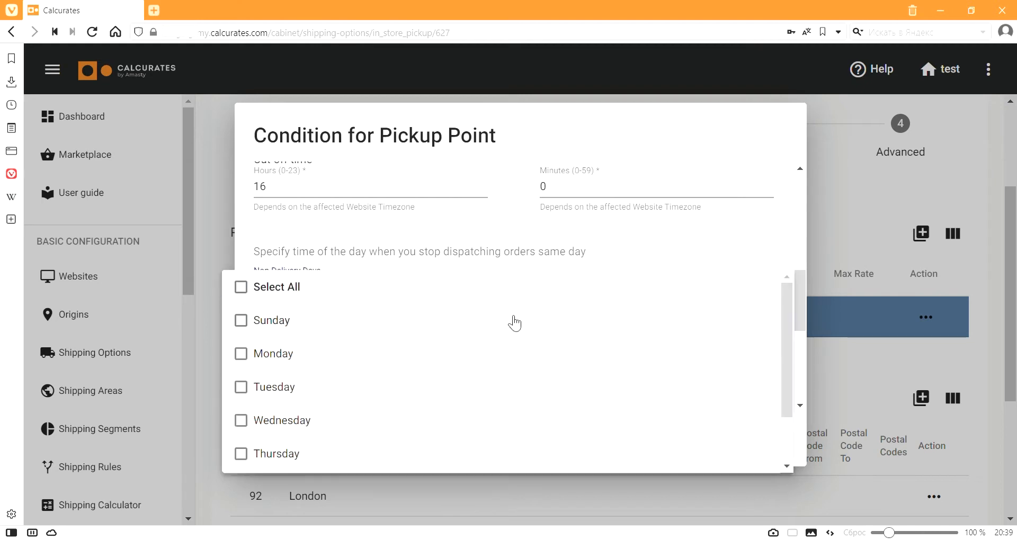
pyautogui.scroll(-2, 382, 440)
pyautogui.click(386, 455)
pyautogui.click(621, 246)
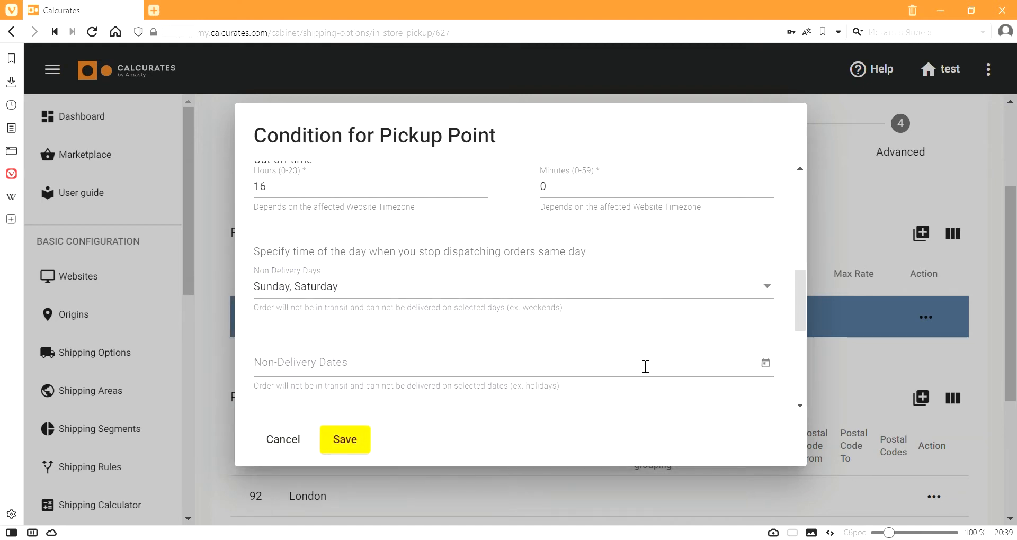
# View the non-delivery dates calendar and discard the changes to the pickup point condition.
pyautogui.click(768, 364)
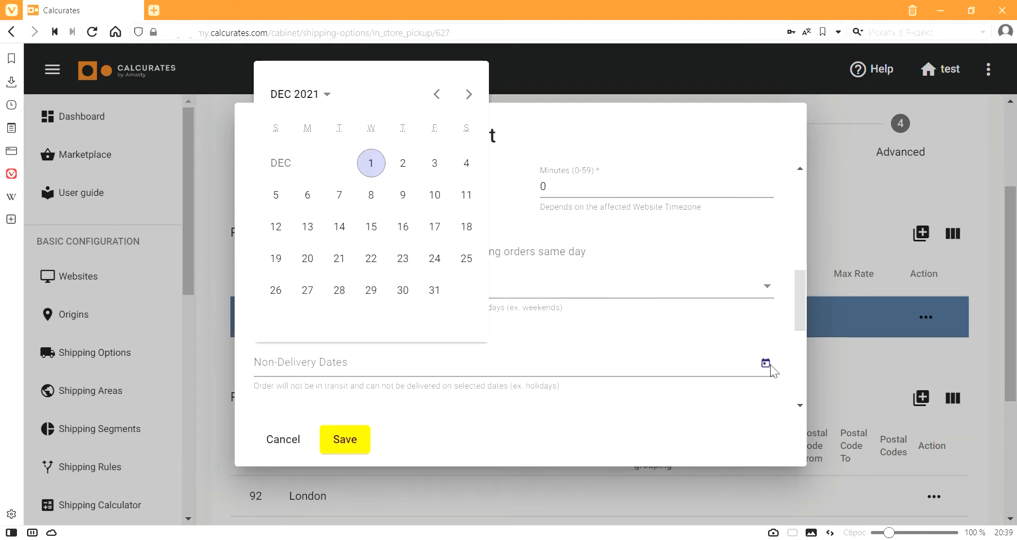
pyautogui.click(741, 348)
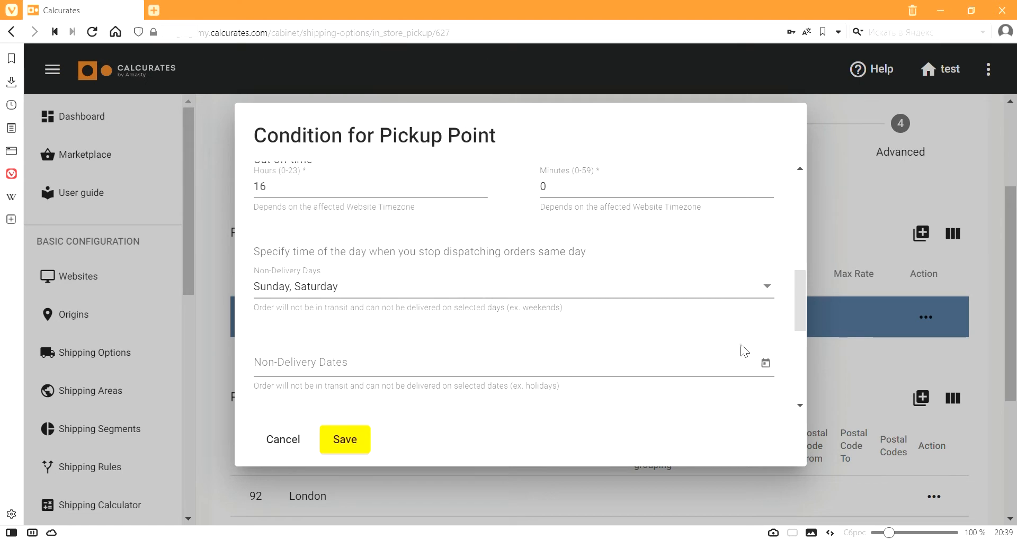
pyautogui.click(280, 441)
# Return to the shipping options and open the Table Rates option's rate settings for editing.
pyautogui.click(150, 368)
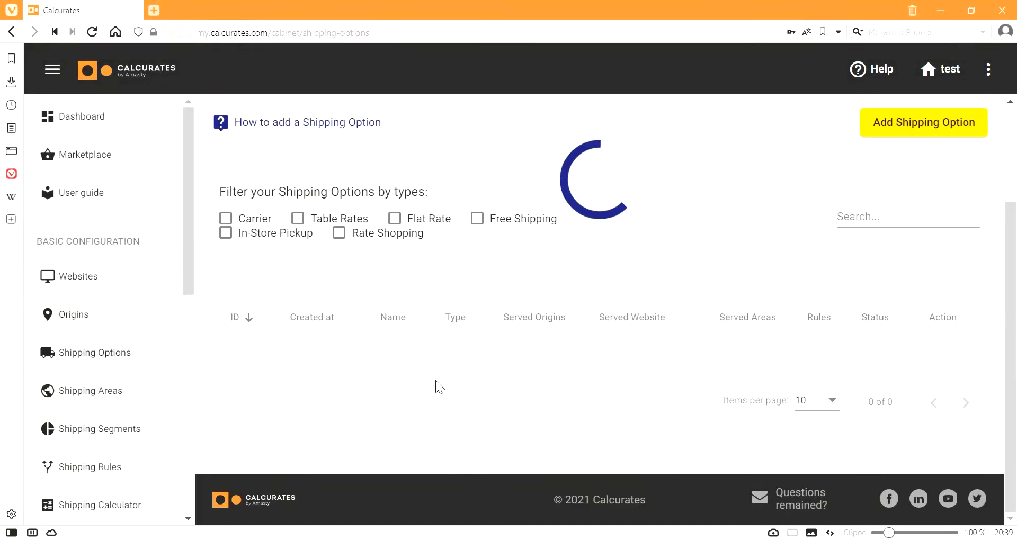
pyautogui.click(945, 351)
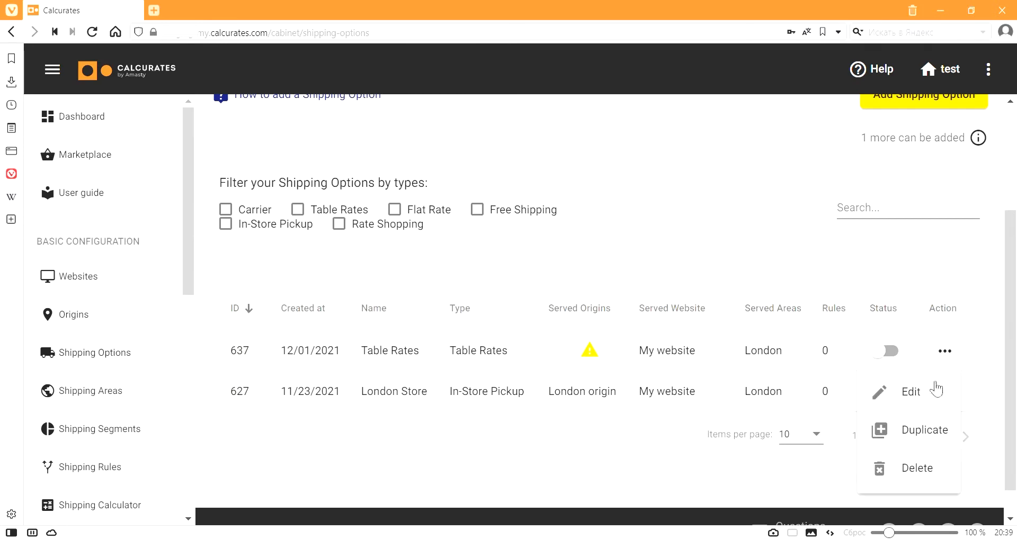
pyautogui.click(934, 390)
pyautogui.click(507, 313)
# Try enabling delivery dates info for the Shipping Rates method and discard the change.
pyautogui.scroll(-3, 664, 377)
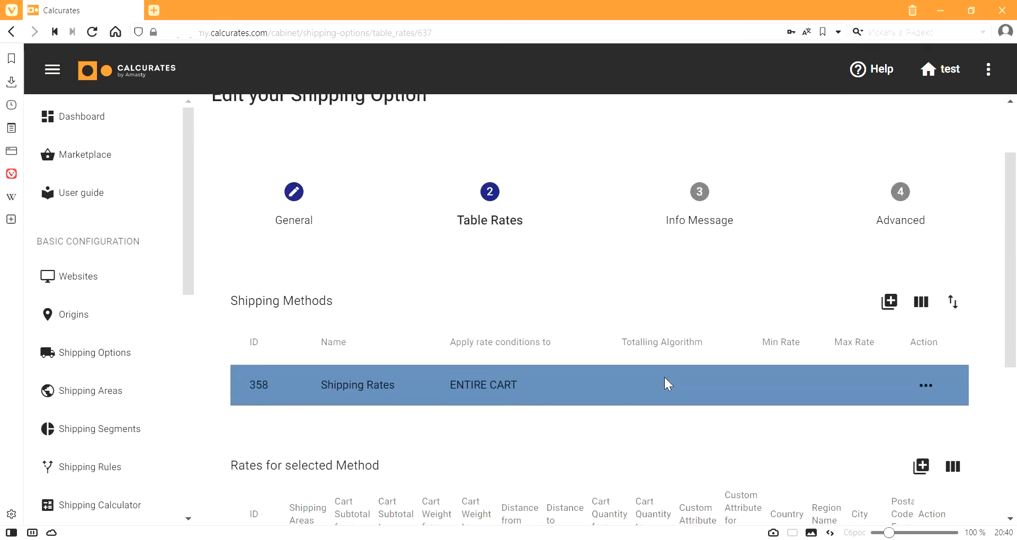
pyautogui.click(927, 320)
pyautogui.click(961, 357)
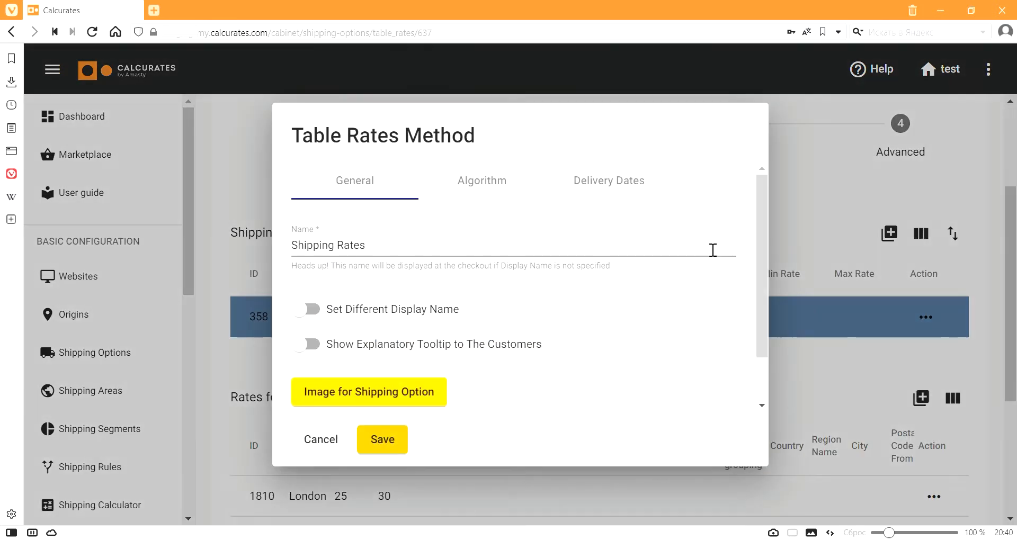
pyautogui.click(648, 189)
pyautogui.click(445, 296)
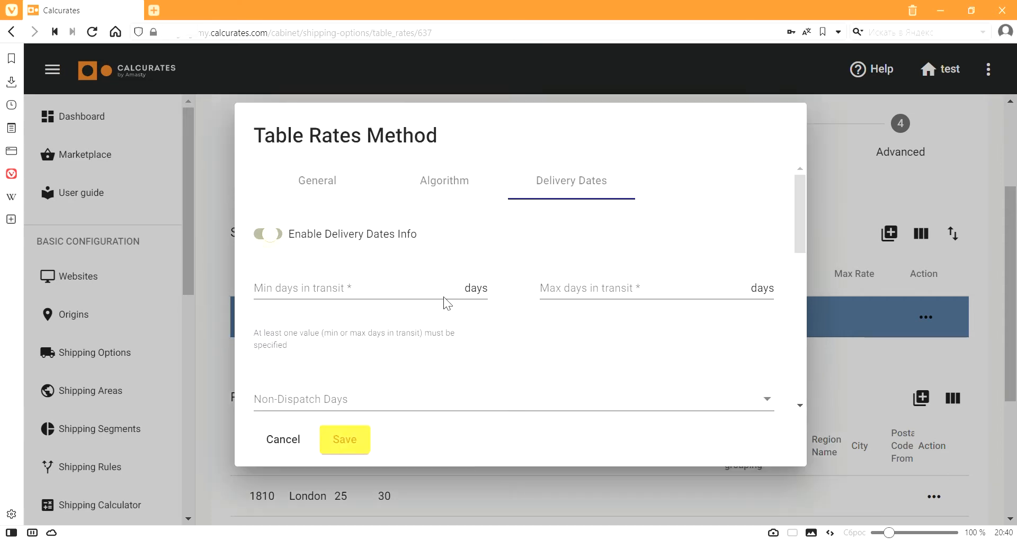
pyautogui.click(295, 441)
# Open the London rate of the Shipping Rates method and override its delivery dates settings on the method level.
pyautogui.click(949, 427)
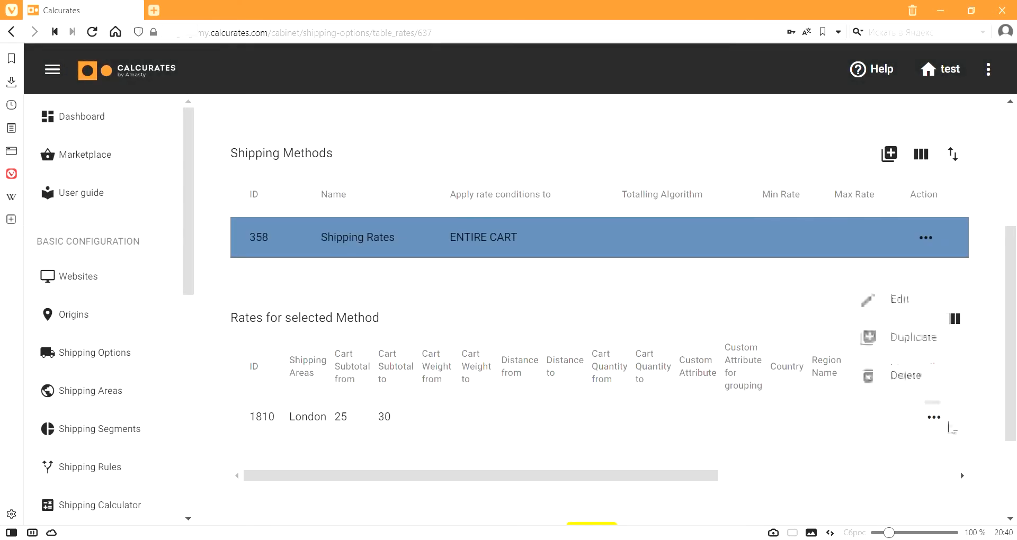
pyautogui.click(899, 299)
pyautogui.click(659, 229)
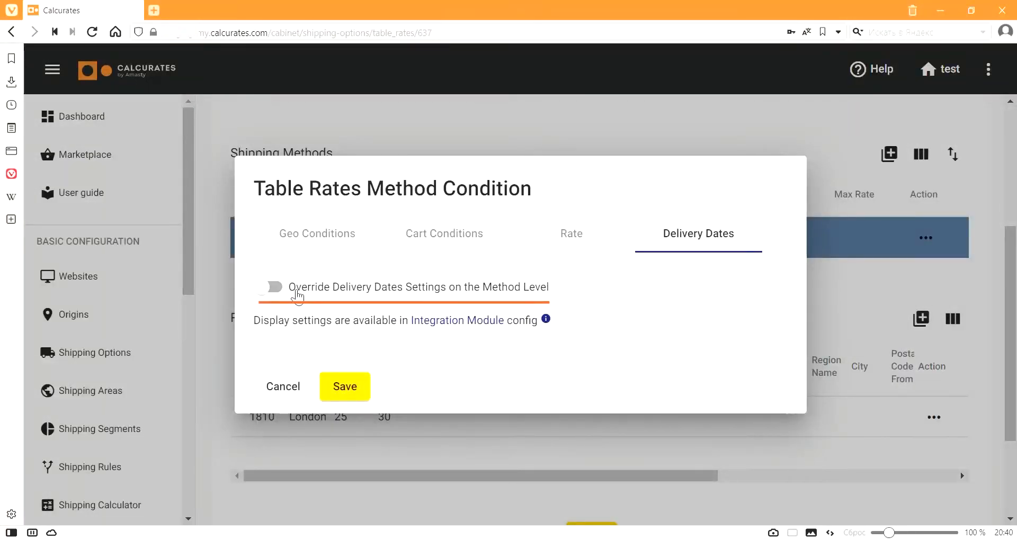
pyautogui.click(297, 293)
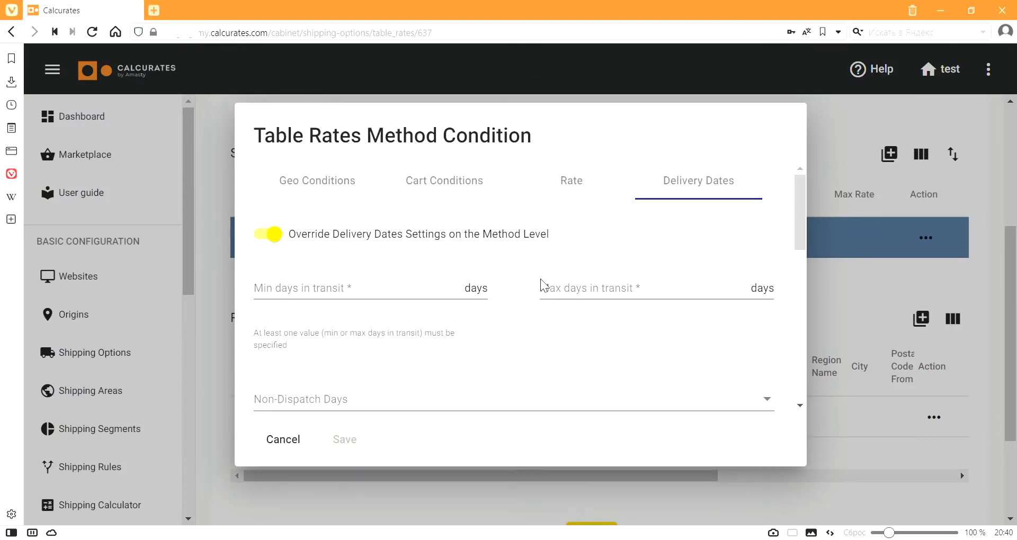
# Open the USPS carrier shipping option for editing and show its Stamps.com (US) available services.
pyautogui.click(942, 411)
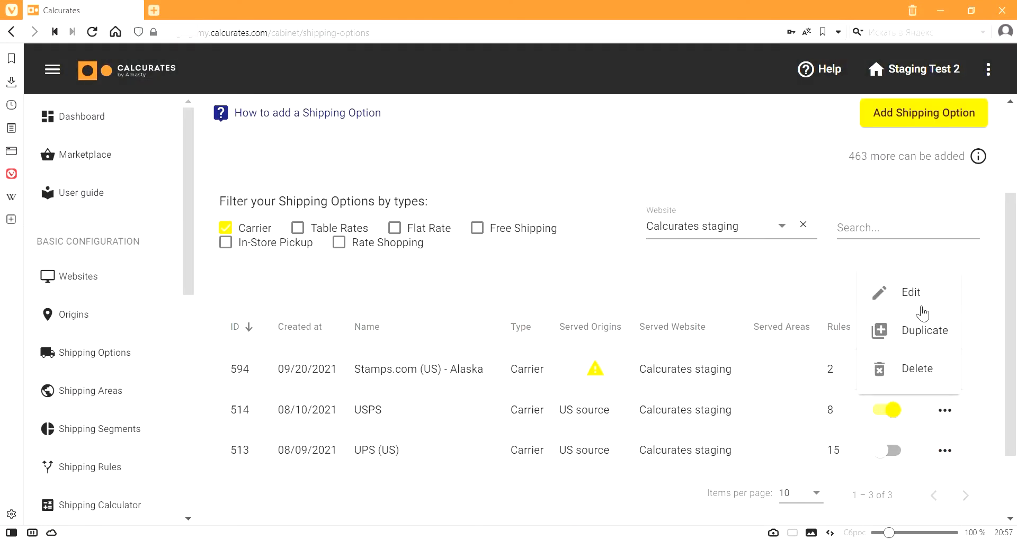
pyautogui.click(919, 296)
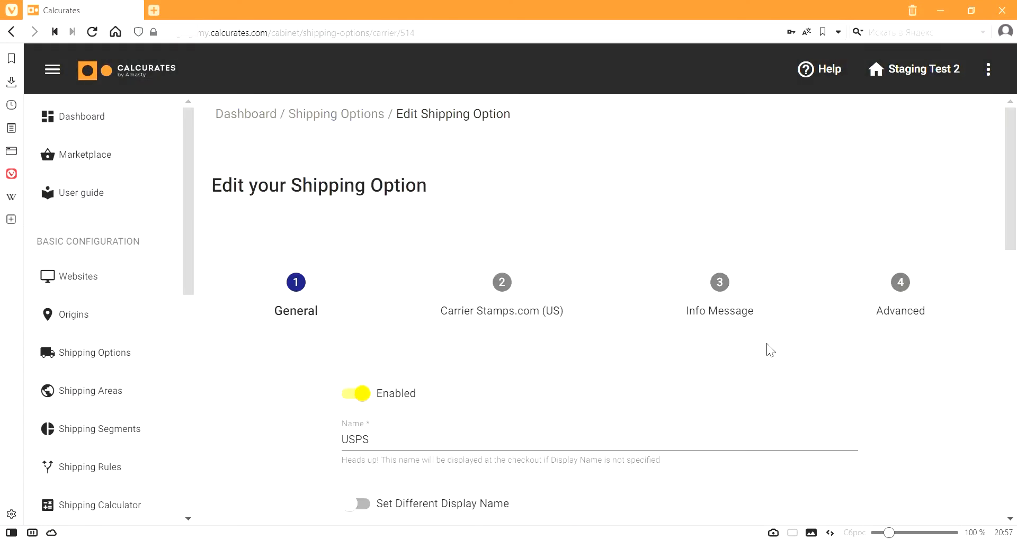
pyautogui.click(530, 305)
pyautogui.scroll(-3, 618, 320)
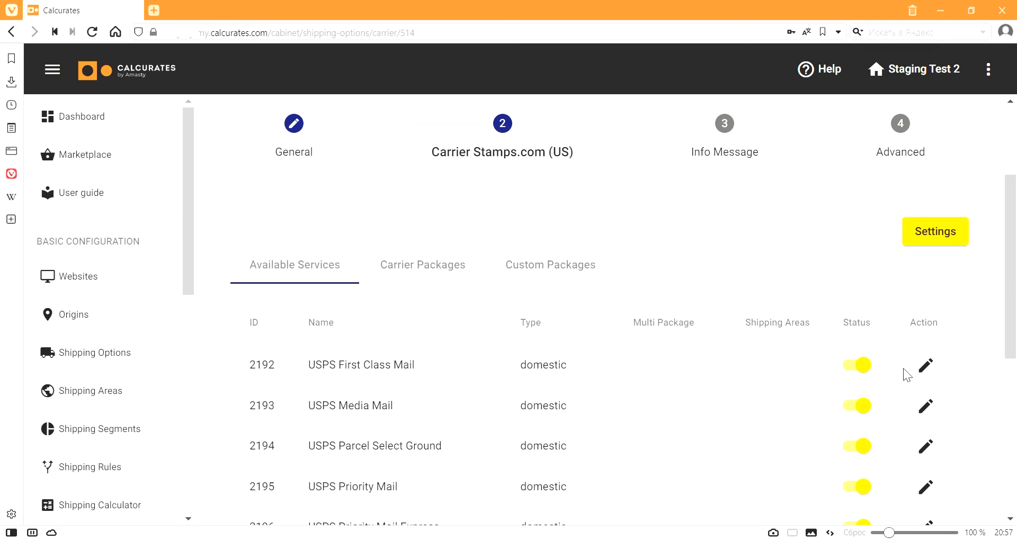
# Enable delivery dates info for the USPS First Class Mail service.
pyautogui.click(926, 365)
pyautogui.click(505, 184)
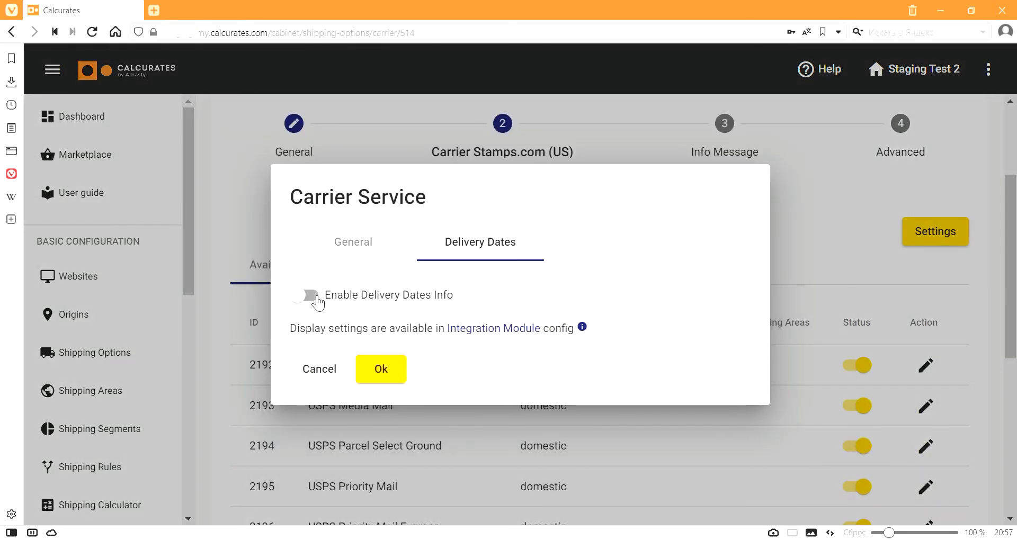
pyautogui.click(314, 296)
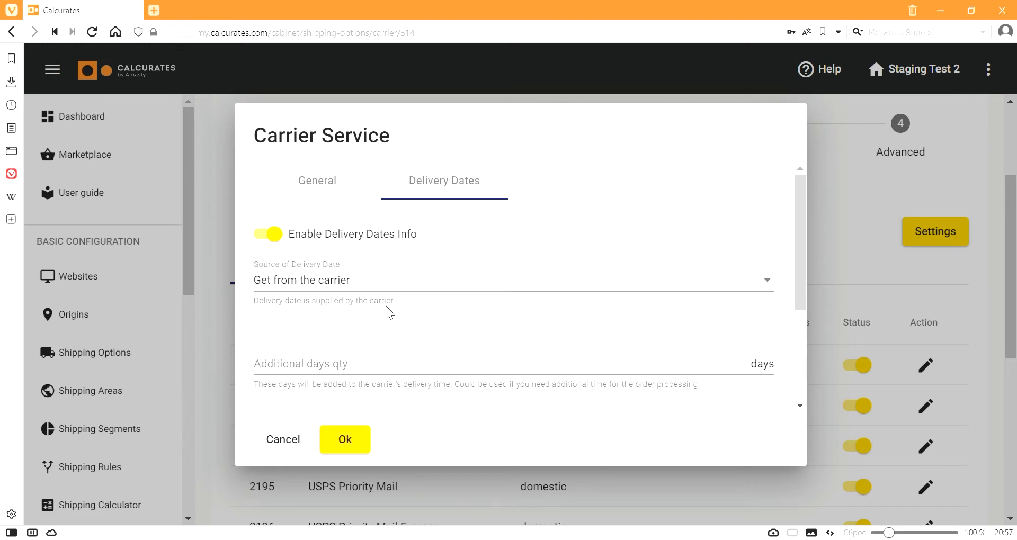
# Set the additional days quantity to 5 and the cut-off time to 14 hours 00 minutes.
pyautogui.scroll(-3, 386, 307)
pyautogui.click(351, 216)
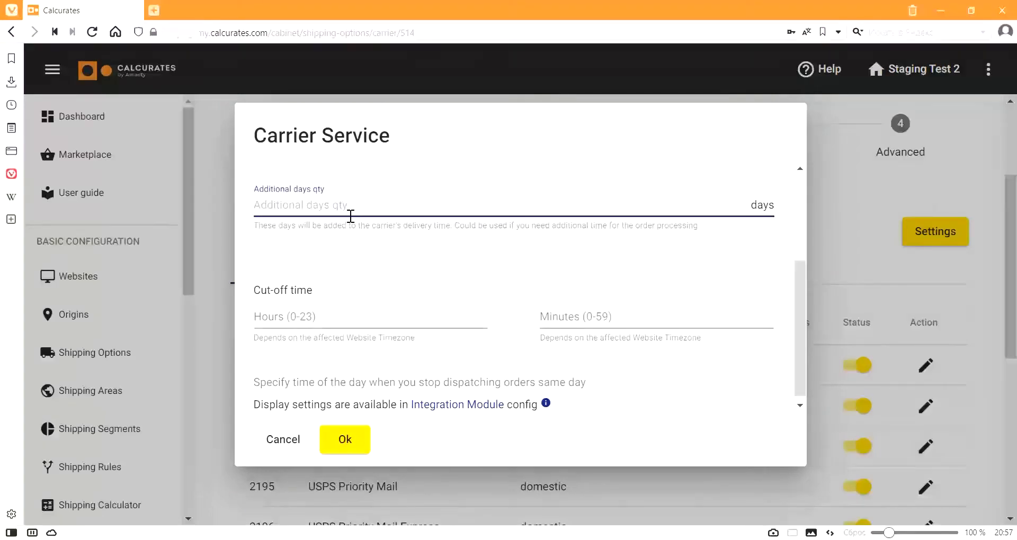
pyautogui.write('5')
pyautogui.click(334, 313)
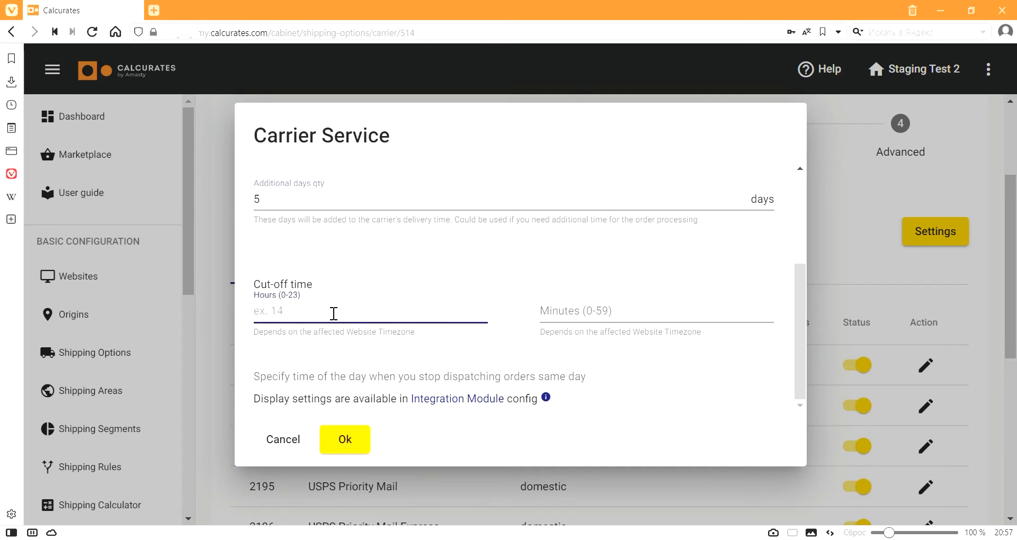
pyautogui.write('14')
pyautogui.click(570, 318)
pyautogui.write('00')
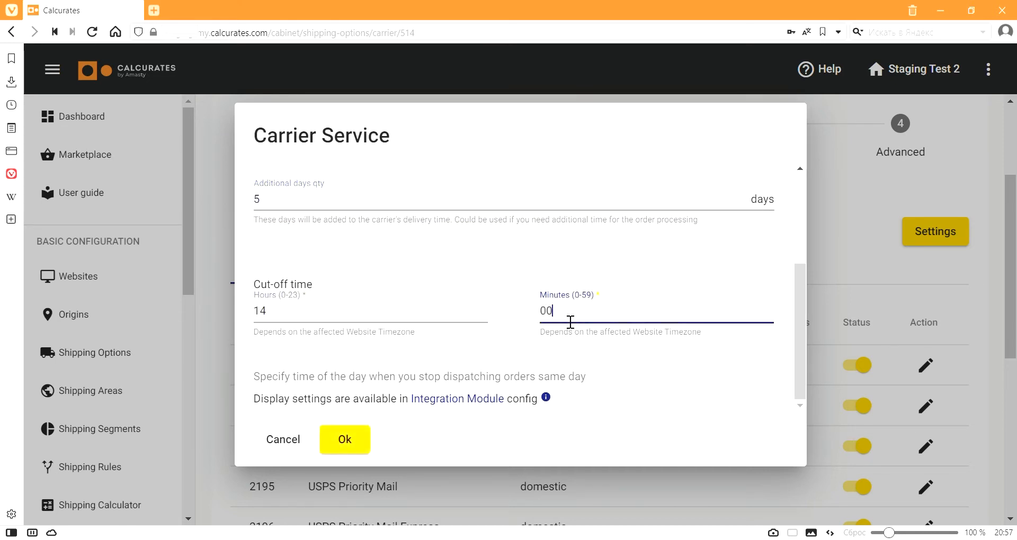
pyautogui.click(631, 348)
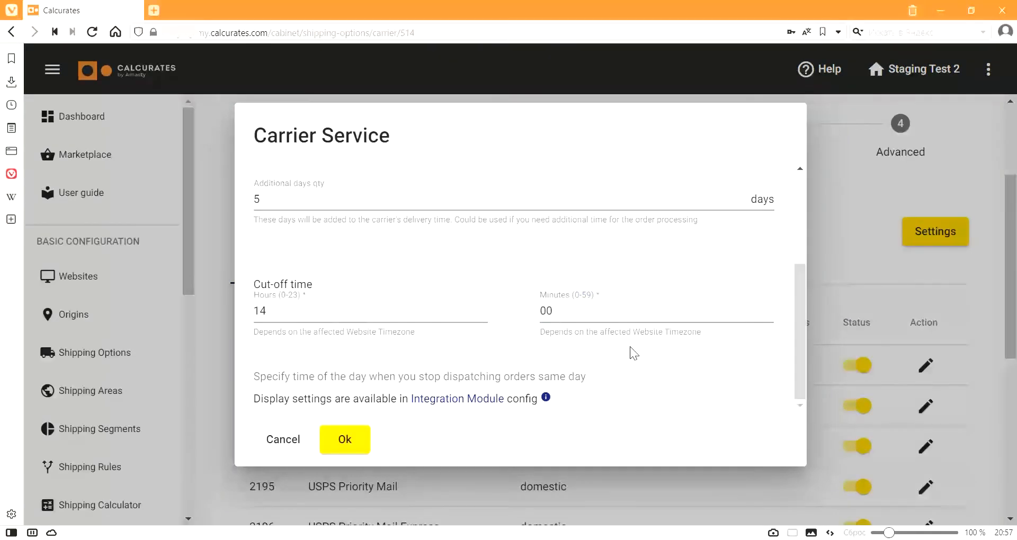
# Change the source of delivery date to custom settings and review the fields it offers.
pyautogui.scroll(3, 631, 347)
pyautogui.click(410, 287)
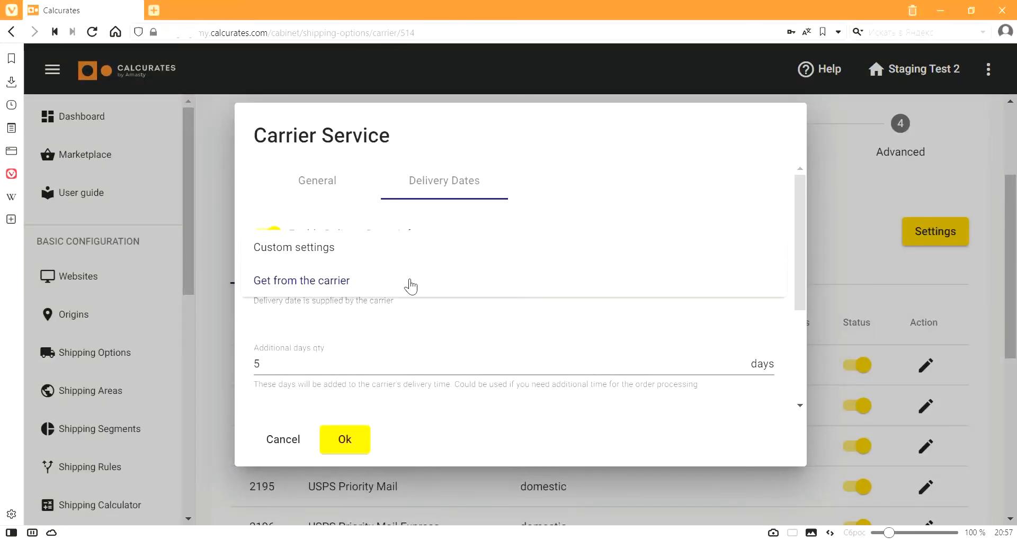
pyautogui.click(403, 249)
pyautogui.scroll(-5, 459, 331)
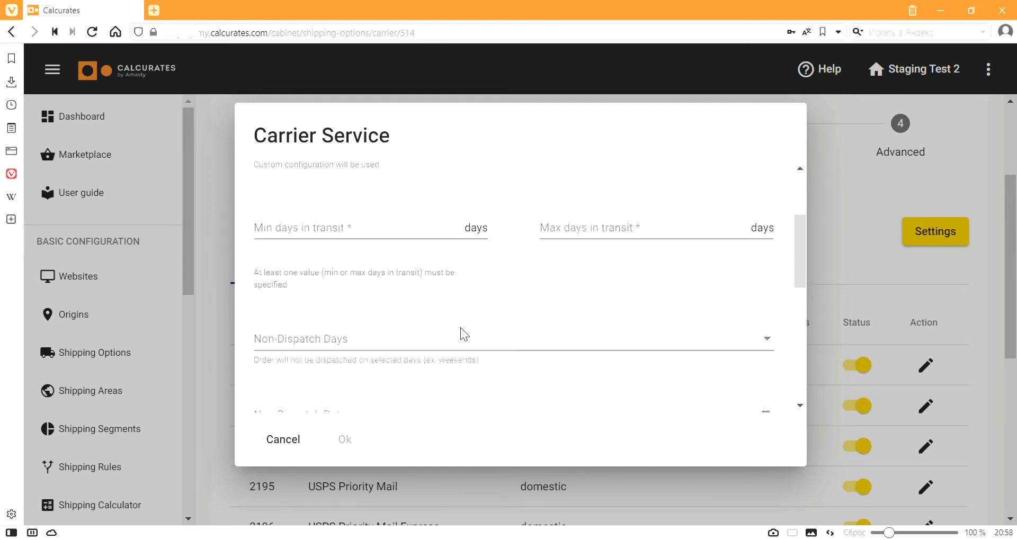
pyautogui.scroll(-5, 460, 329)
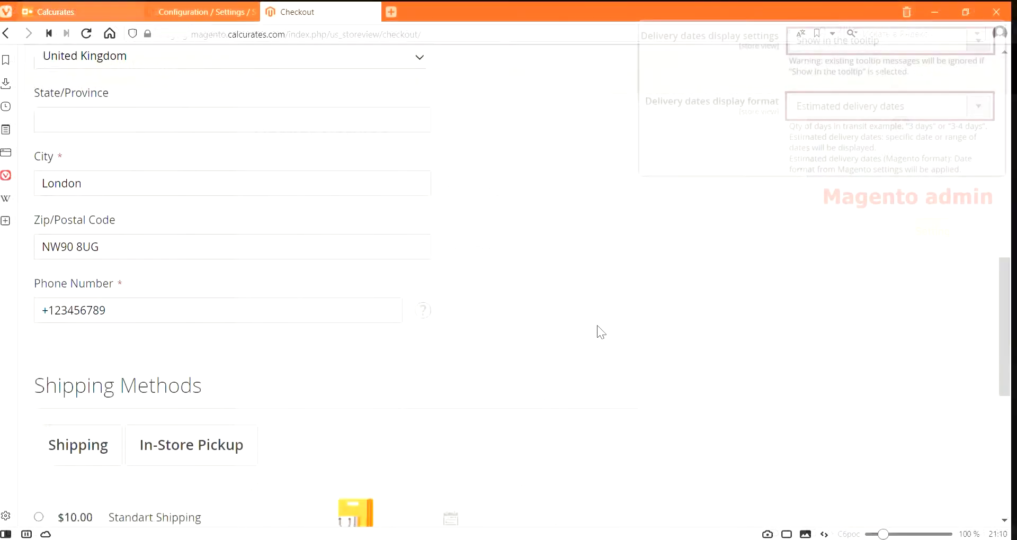
# View the estimated delivery date tooltips of the checkout shipping methods and select USPS Priority Mail Express Intl.
pyautogui.scroll(-6, 596, 329)
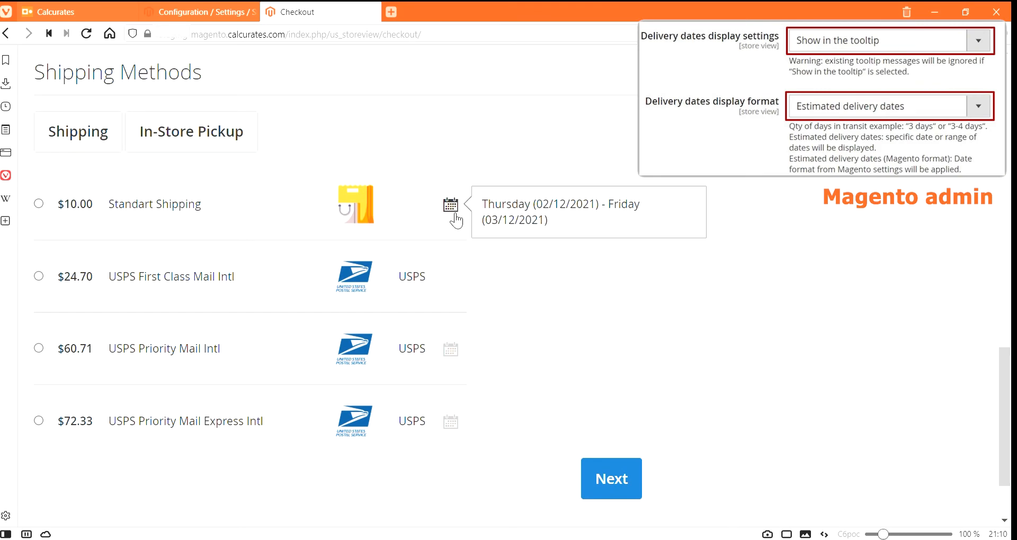
pyautogui.moveTo(454, 359)
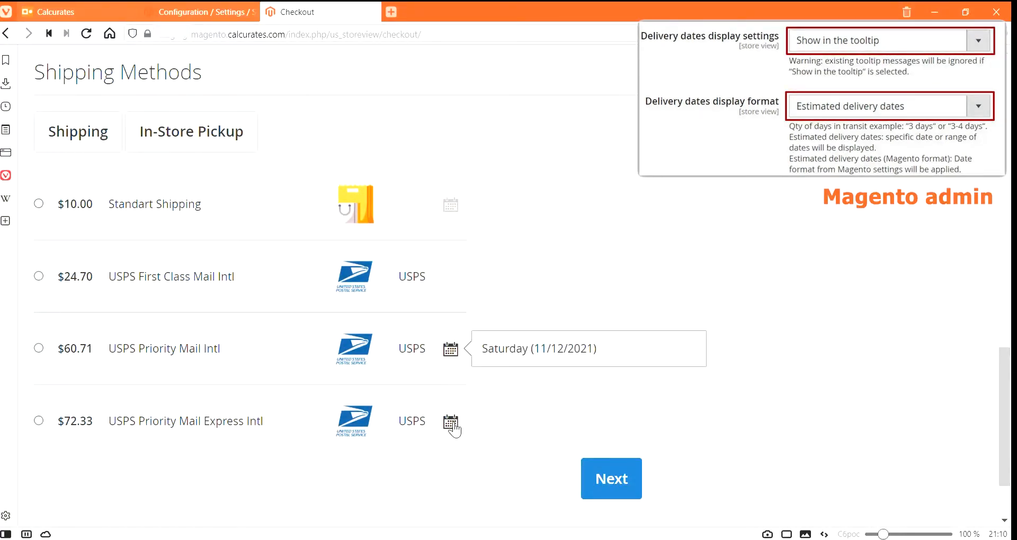
pyautogui.moveTo(453, 426)
pyautogui.click(52, 424)
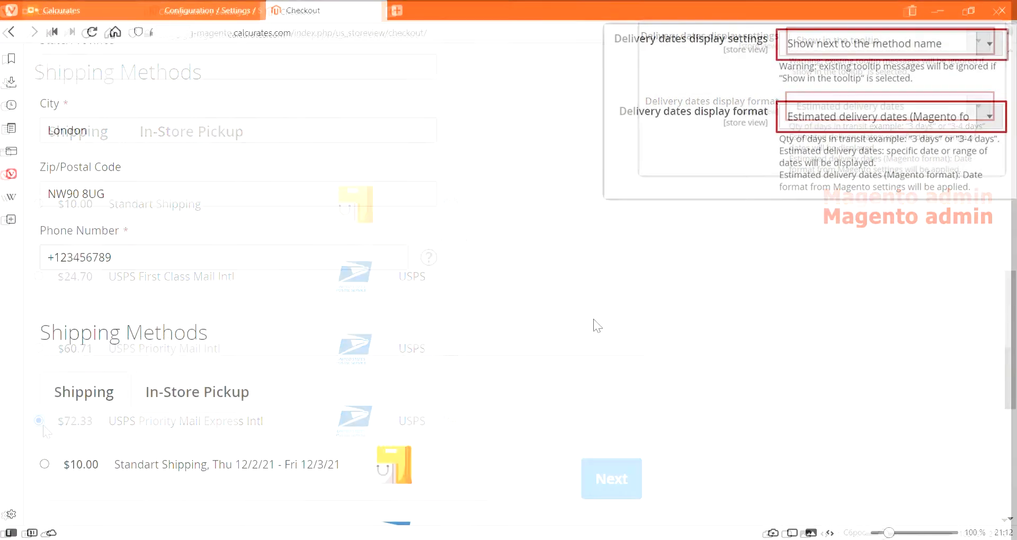
# Highlight the delivery dates next to the Standart Shipping, USPS Priority Mail Intl and USPS Priority Mail Express Intl method names.
pyautogui.scroll(-5, 596, 320)
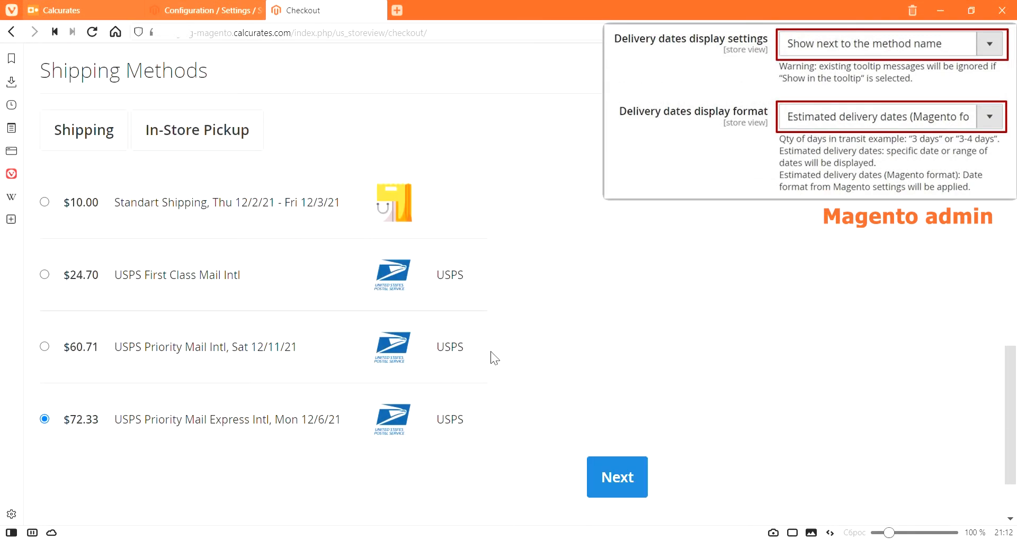
pyautogui.moveTo(212, 204); pyautogui.dragTo(319, 243)
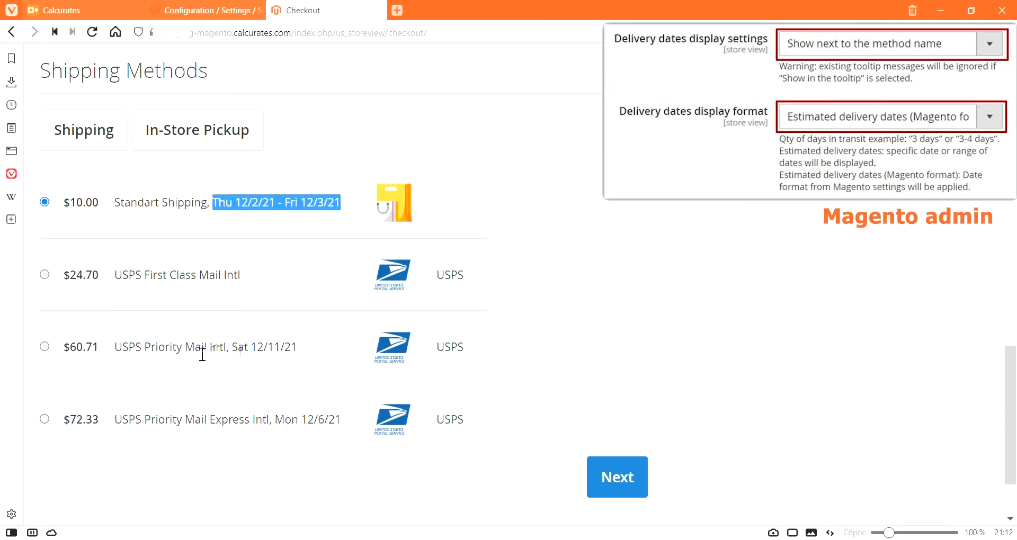
pyautogui.moveTo(232, 348); pyautogui.dragTo(298, 350)
pyautogui.moveTo(276, 421); pyautogui.dragTo(347, 430)
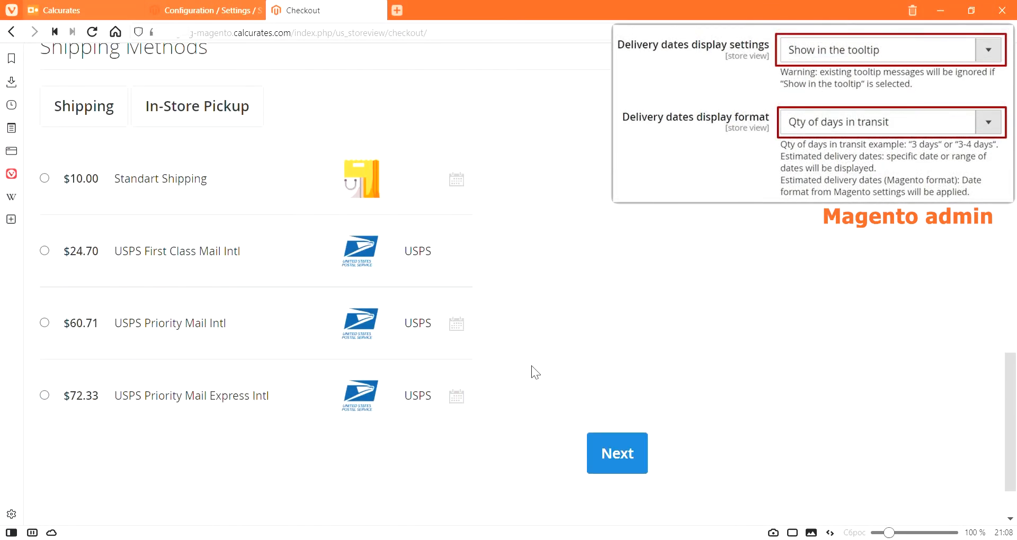
# View the days-in-transit tooltips for Standart Shipping, USPS Priority Mail Intl and USPS Priority Mail Express Intl.
pyautogui.moveTo(460, 182)
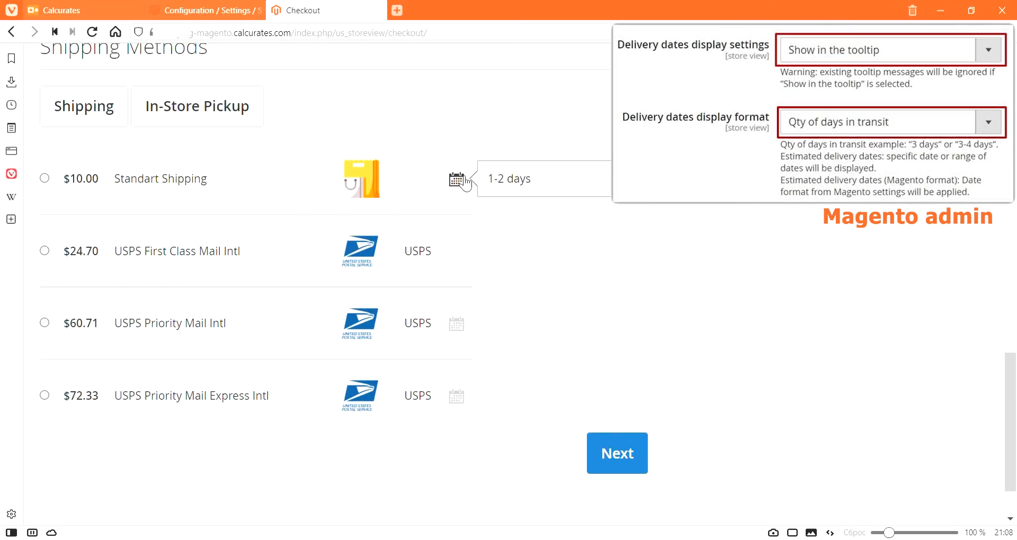
pyautogui.moveTo(467, 326)
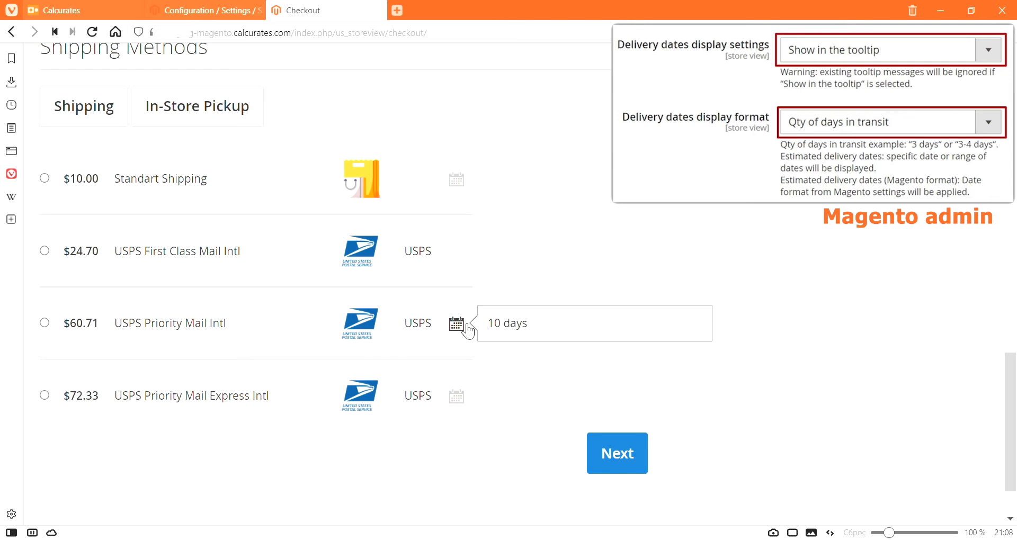
pyautogui.moveTo(468, 402)
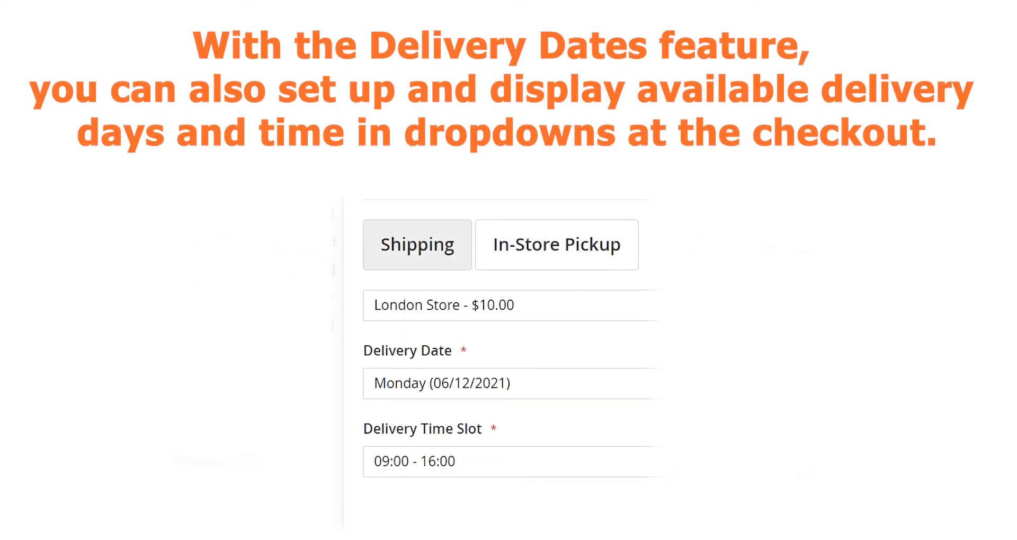
# Choose Saturday (04/12/2021) as the London Store delivery date and show its available delivery time slots.
pyautogui.click(512, 384)
pyautogui.click(512, 427)
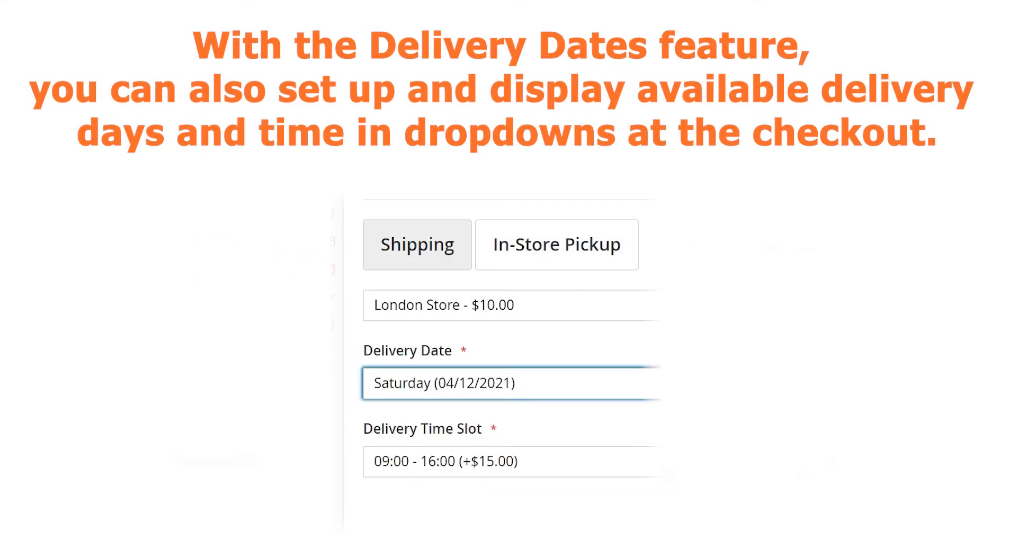
pyautogui.click(512, 462)
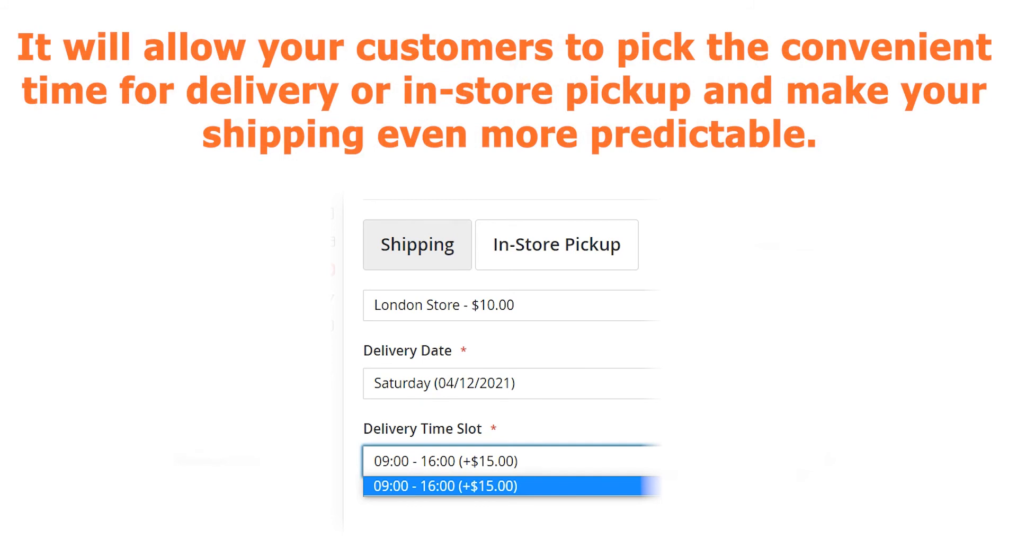
pyautogui.click(512, 384)
pyautogui.click(511, 465)
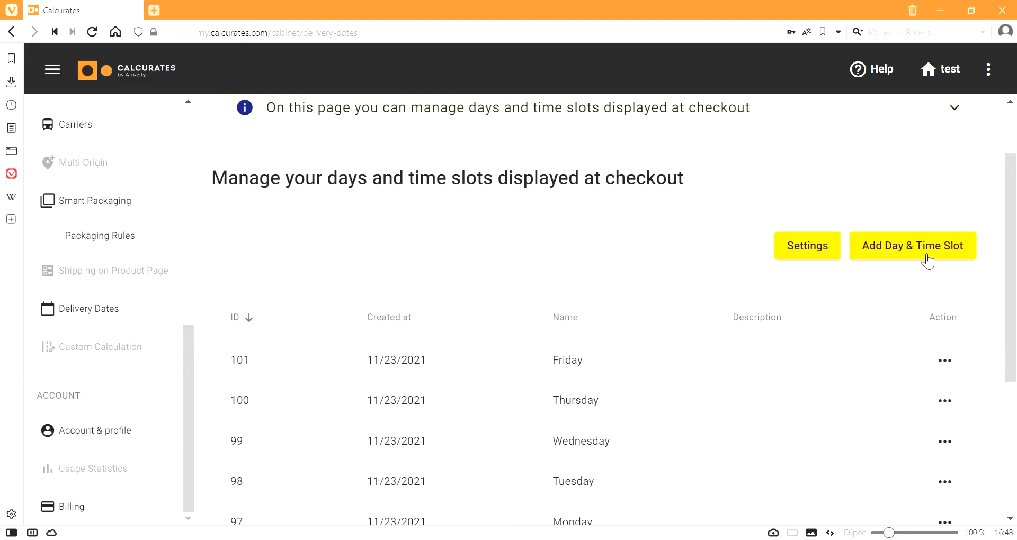
# Start a new time slot for Monday from 20:00 to 22:00 with the description "Monday delivery".
pyautogui.click(928, 259)
pyautogui.scroll(2, 910, 264)
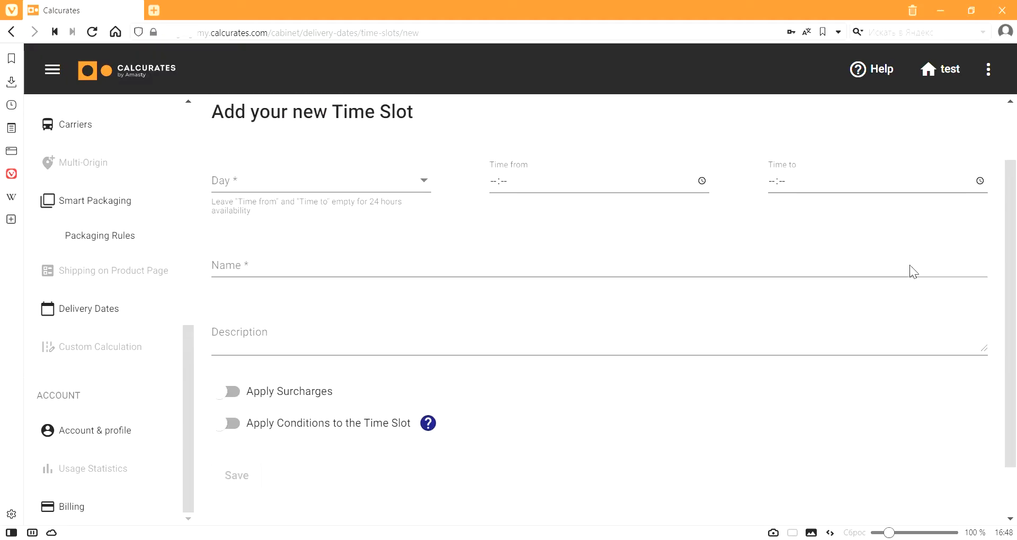
pyautogui.click(377, 247)
pyautogui.click(342, 336)
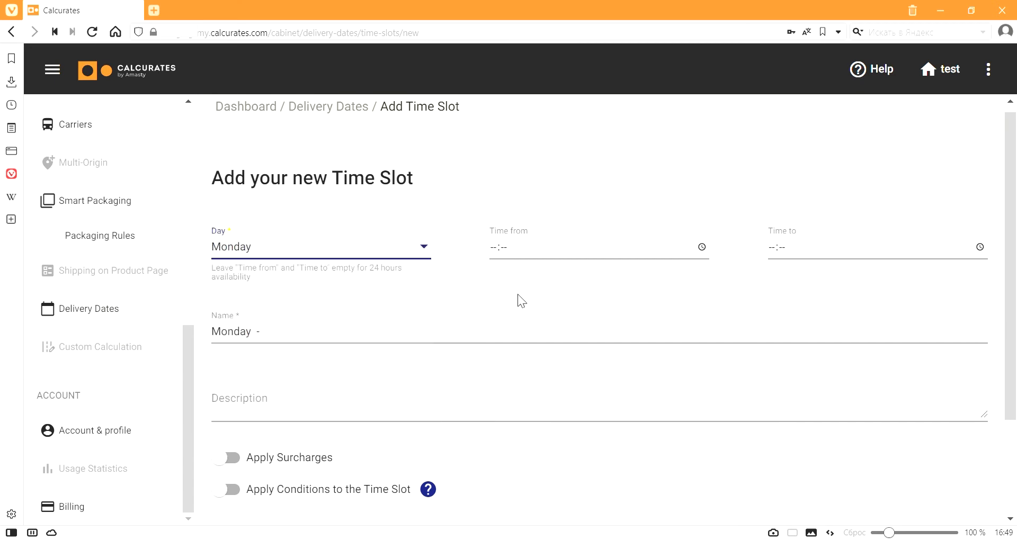
pyautogui.click(534, 250)
pyautogui.write('20:00')
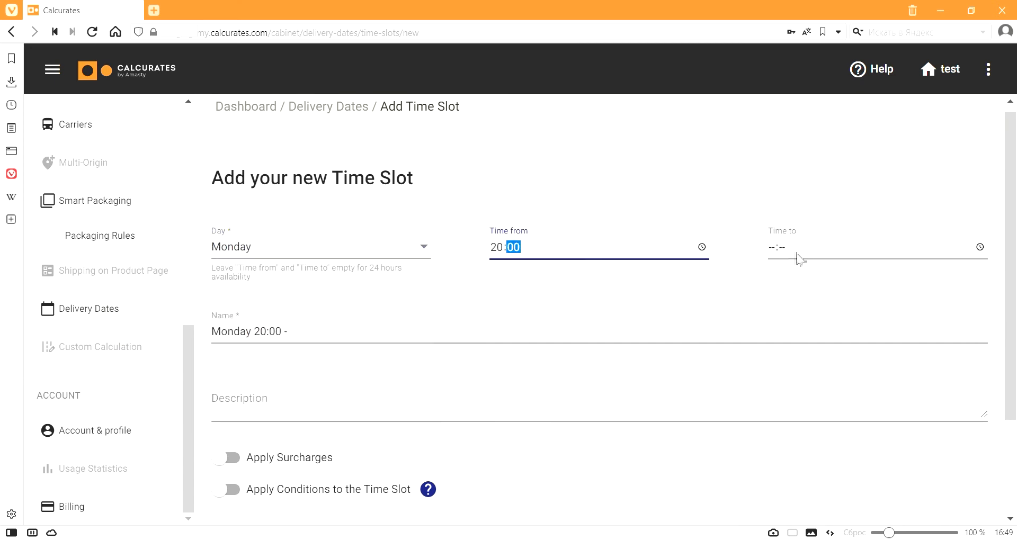
pyautogui.click(797, 258)
pyautogui.write('2200')
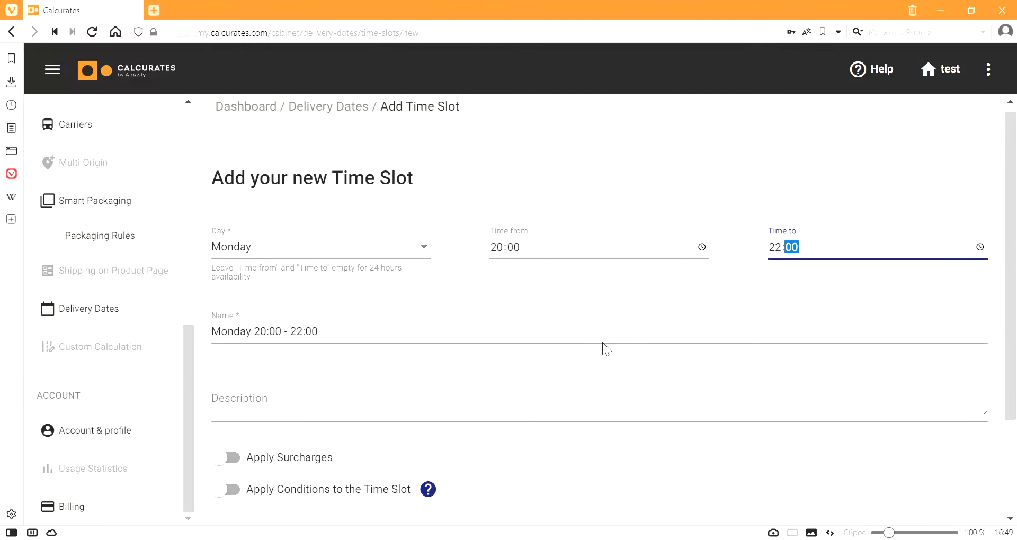
pyautogui.click(317, 412)
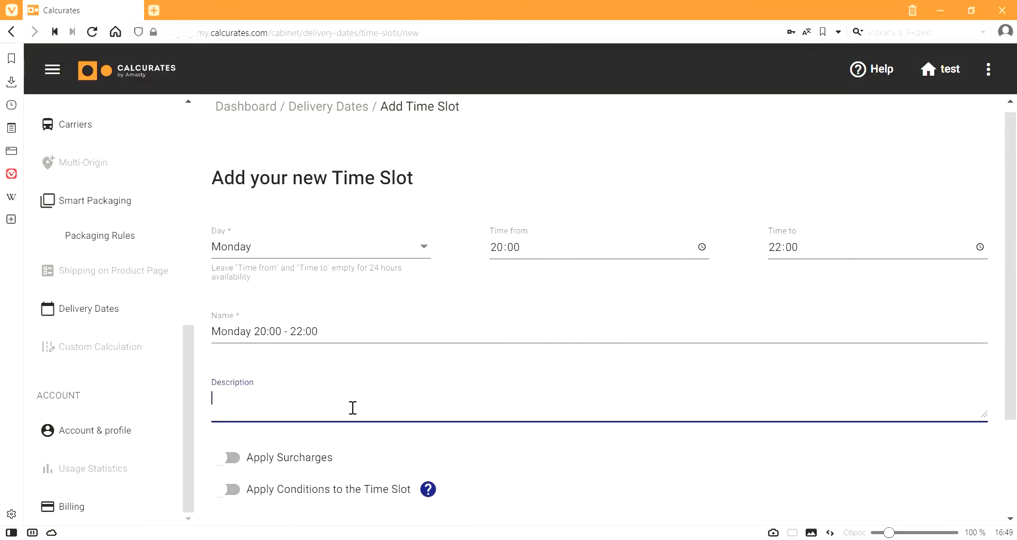
pyautogui.write('Monday delivery')
# Apply surcharges to the time slot with a fixed per order (FPO) amount of 15.
pyautogui.scroll(-2, 354, 408)
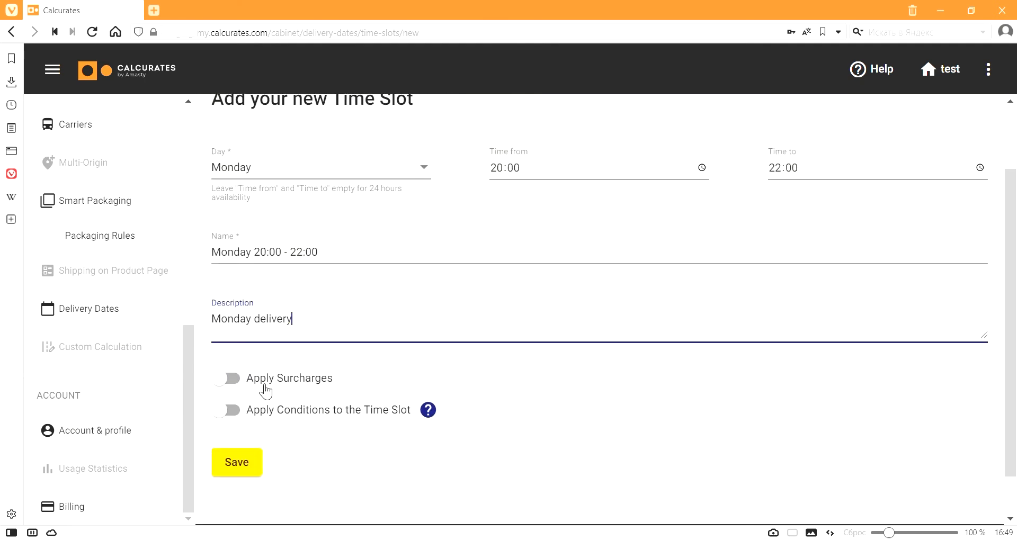
pyautogui.click(241, 381)
pyautogui.scroll(-5, 240, 380)
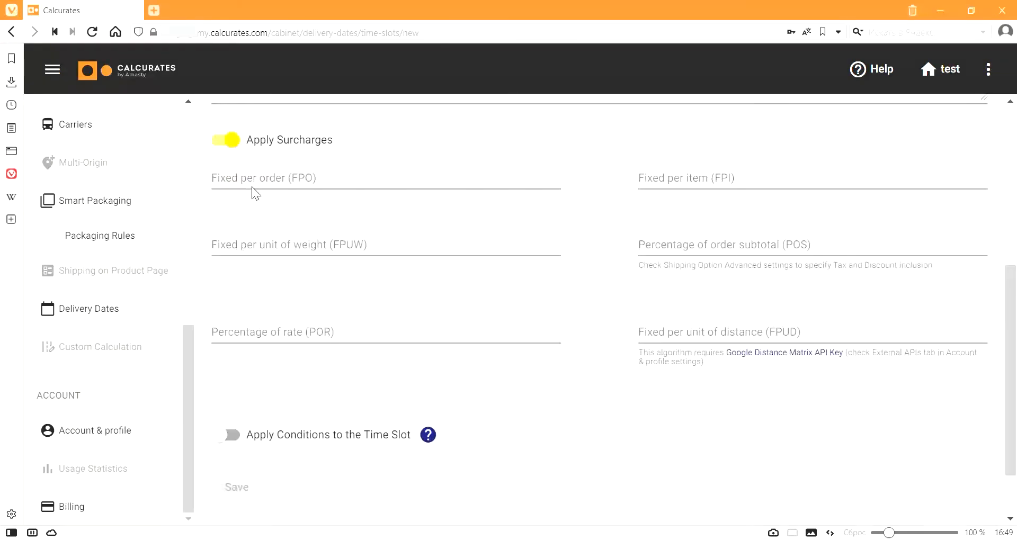
pyautogui.click(260, 181)
pyautogui.write('15')
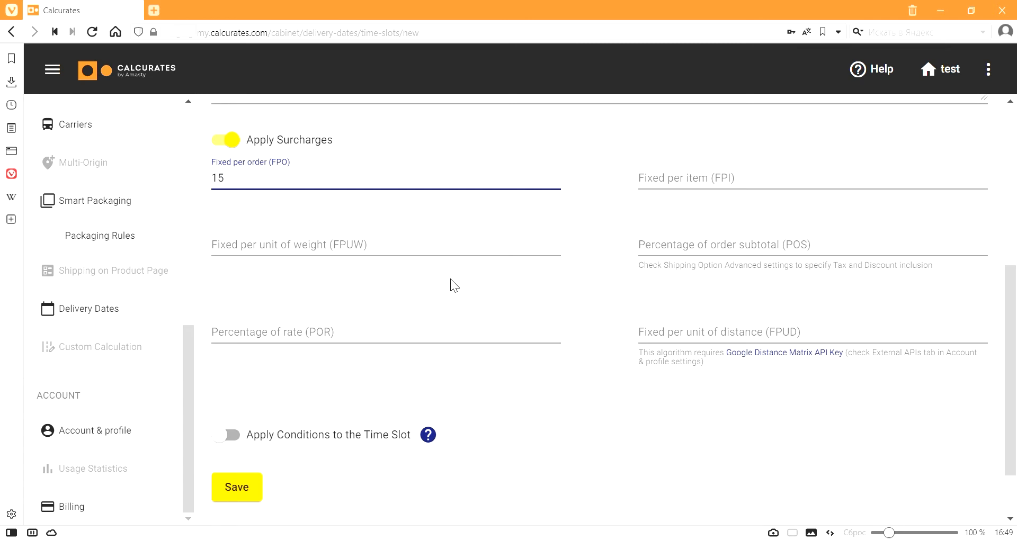
# Apply conditions to the time slot with the operator ANY IS FALSE and the segments Heavy orders over $100 (sample) and Distant States orders (sample).
pyautogui.scroll(-2, 451, 278)
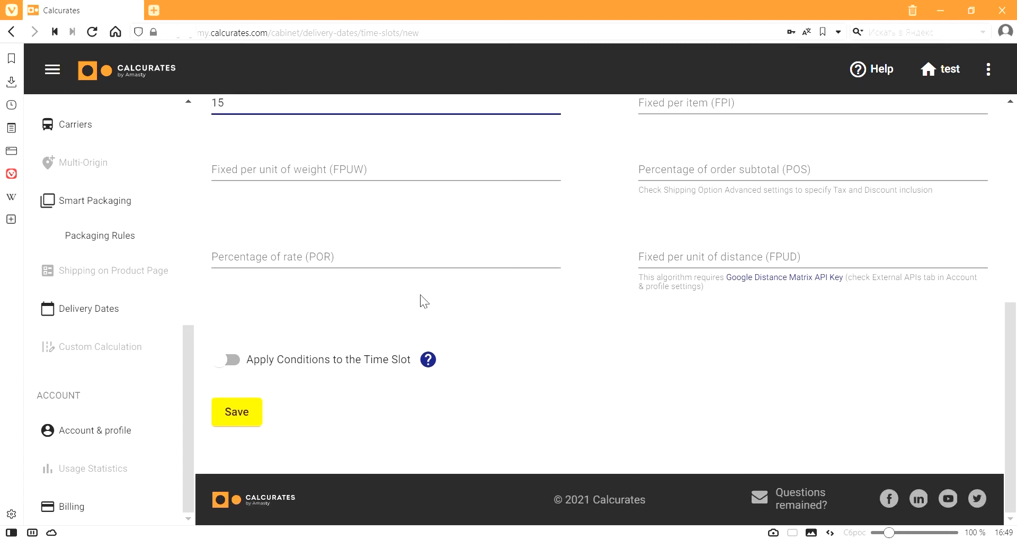
pyautogui.click(238, 360)
pyautogui.scroll(-3, 354, 365)
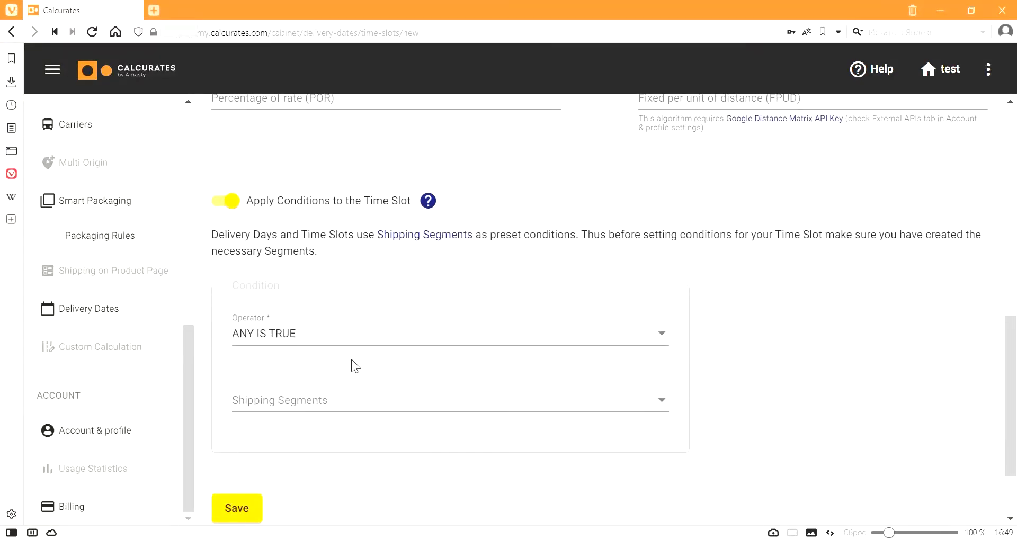
pyautogui.click(358, 342)
pyautogui.click(347, 365)
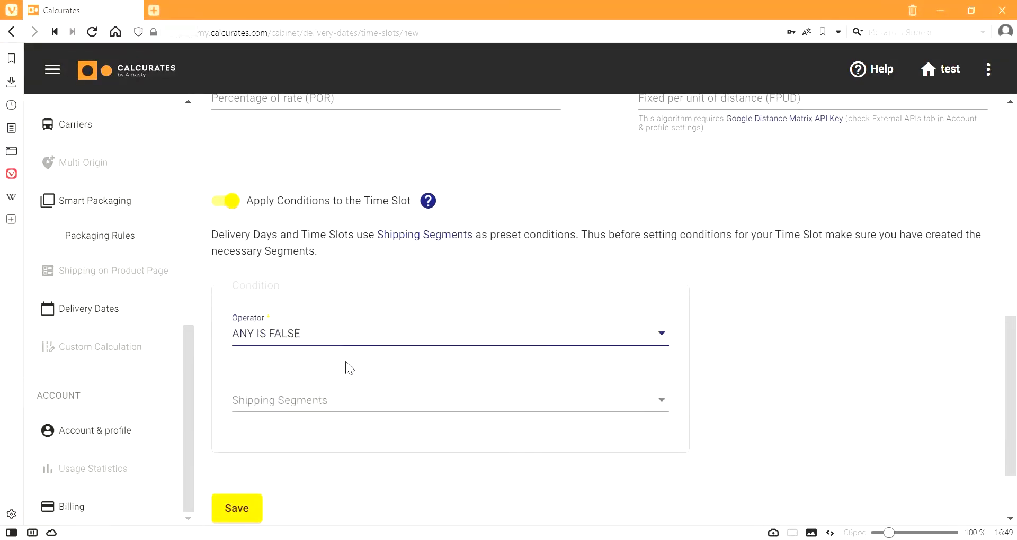
pyautogui.click(348, 412)
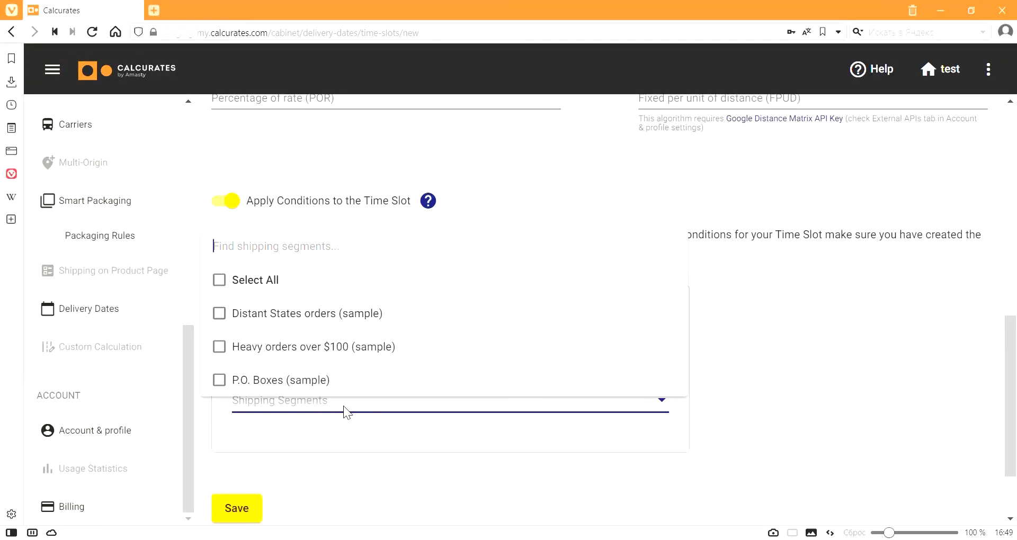
pyautogui.click(354, 352)
pyautogui.click(357, 318)
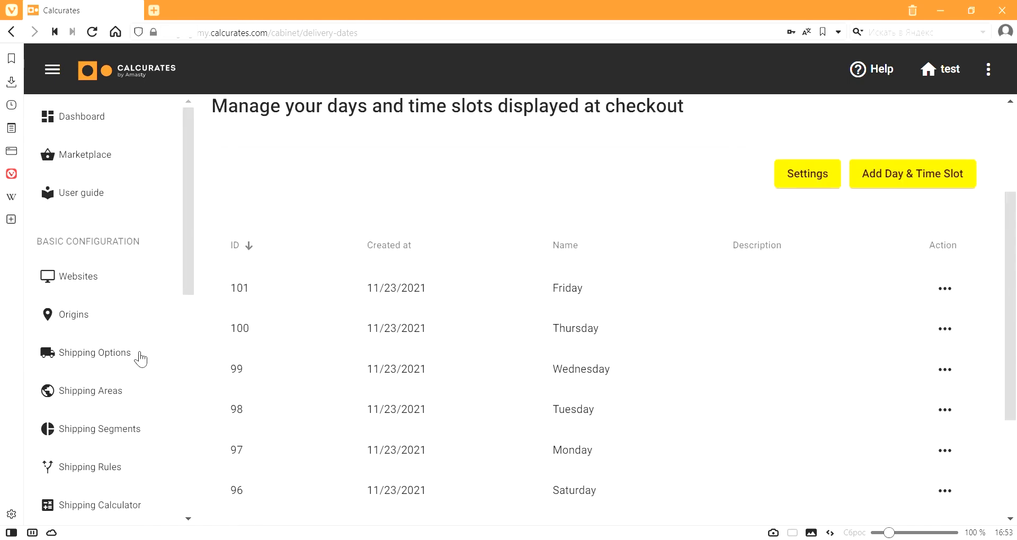
# Open the London Store in-store pickup option and edit the condition of its London rate, showing the delivery date settings.
pyautogui.click(137, 352)
pyautogui.click(945, 392)
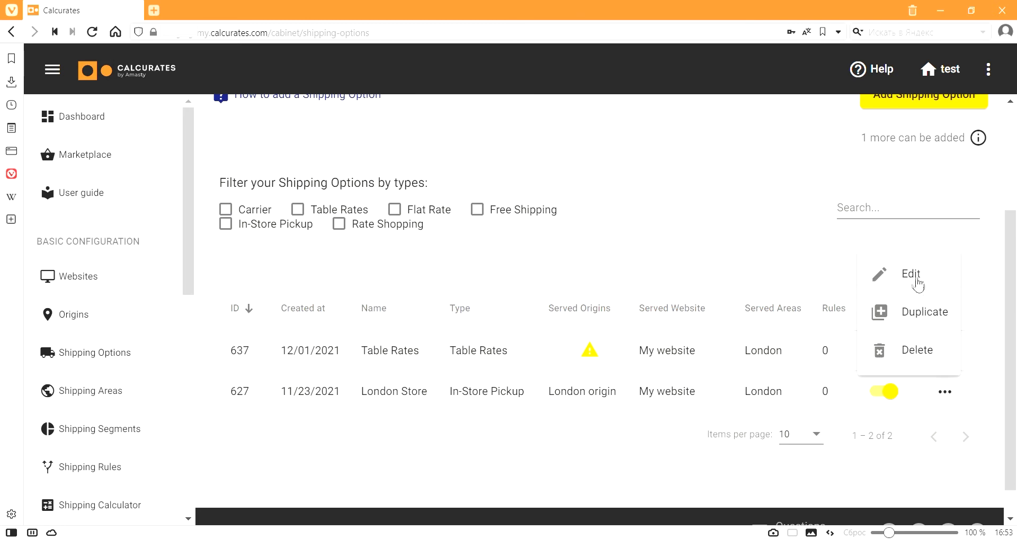
pyautogui.click(917, 283)
pyautogui.click(532, 313)
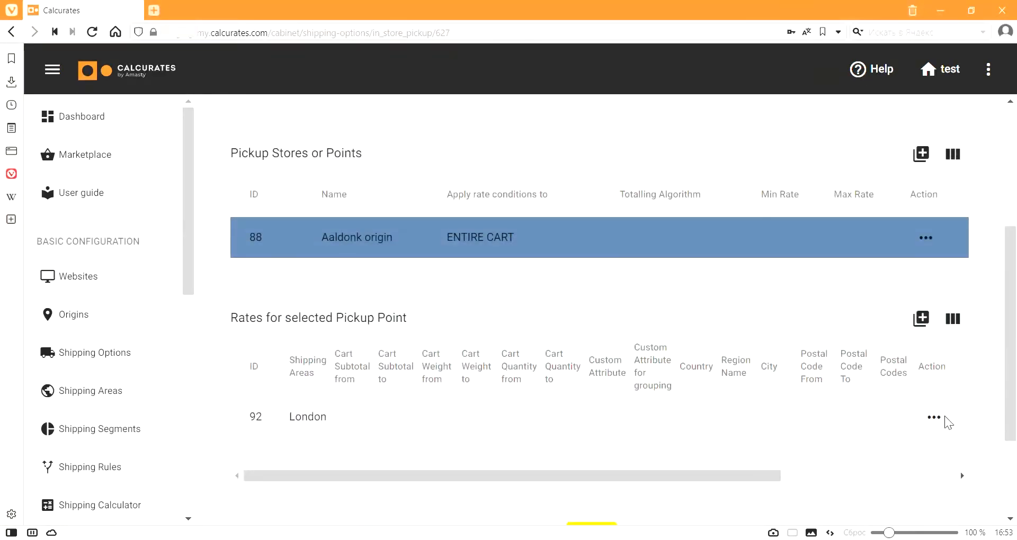
pyautogui.click(933, 417)
pyautogui.click(919, 306)
pyautogui.click(718, 183)
pyautogui.moveTo(792, 210); pyautogui.dragTo(699, 367)
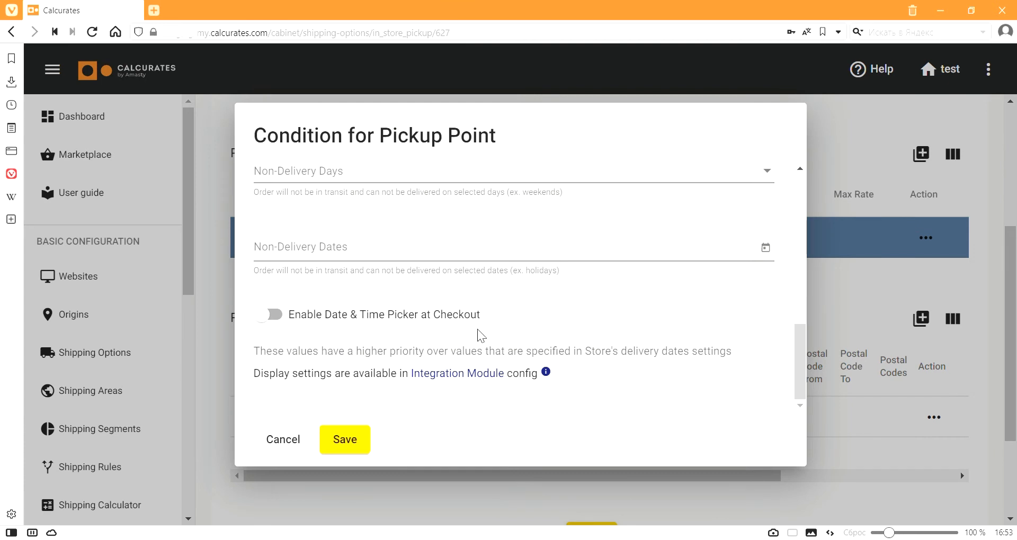
# Enable the date and time picker at checkout and set the number of next days to select from to 8.
pyautogui.click(398, 317)
pyautogui.scroll(-3, 435, 335)
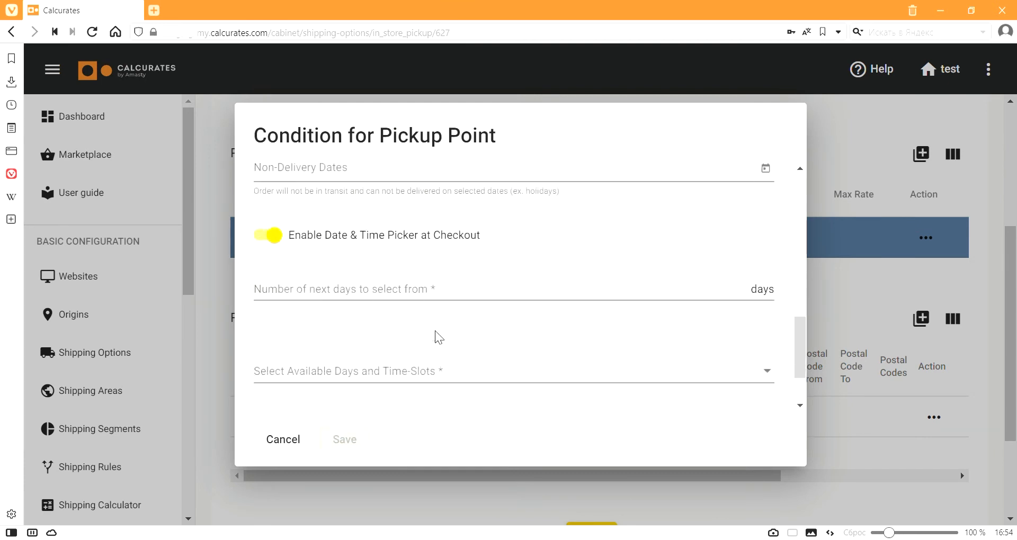
pyautogui.click(409, 218)
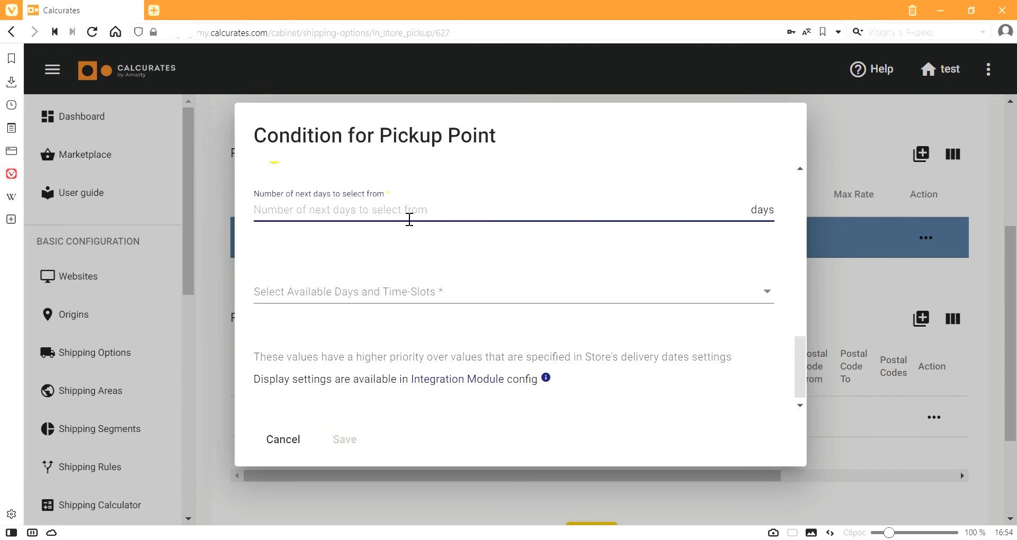
pyautogui.write('8')
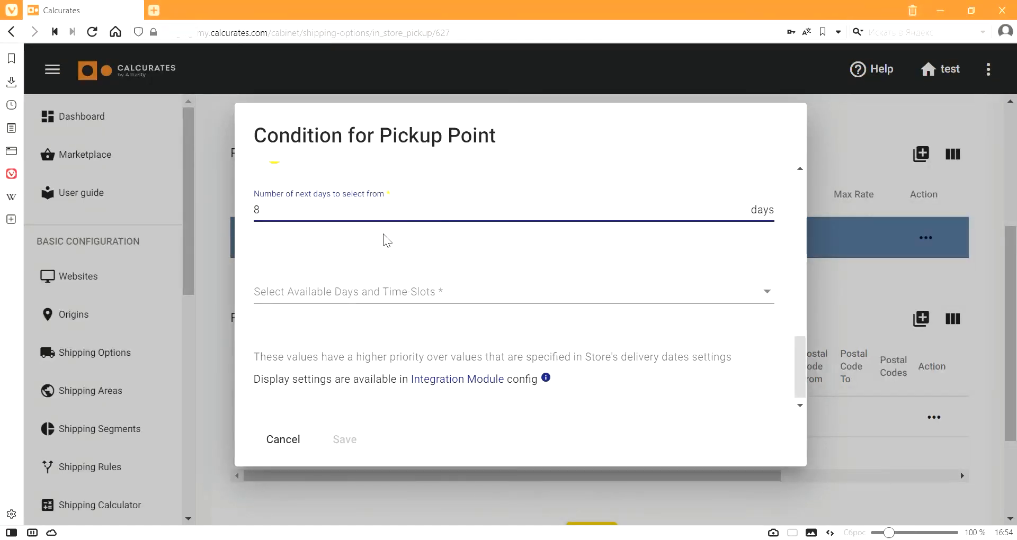
# Select Monday, Tuesday, Wednesday, Thursday and Friday as the available days and time slots for the pickup point.
pyautogui.click(375, 302)
pyautogui.click(324, 390)
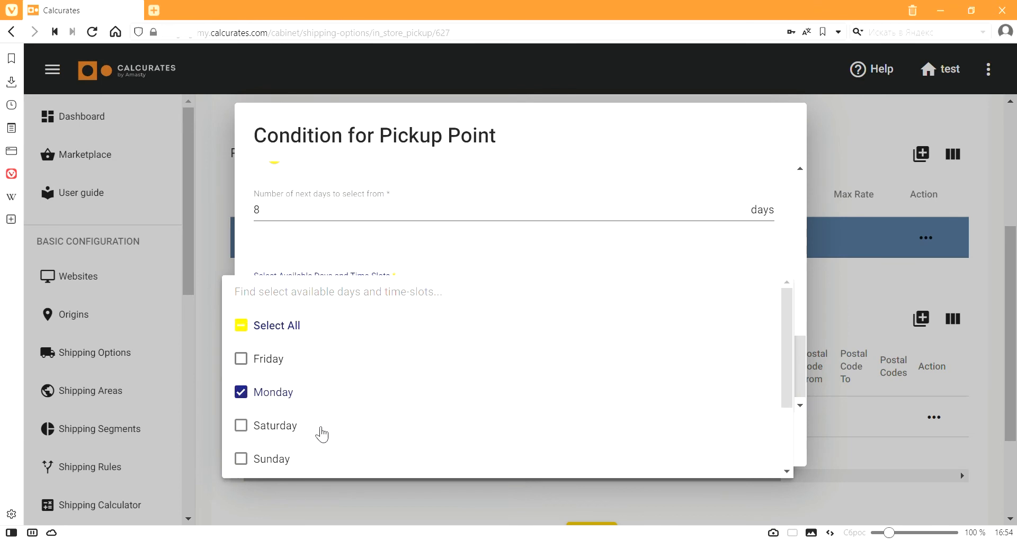
pyautogui.scroll(-2, 322, 429)
pyautogui.click(321, 424)
pyautogui.click(311, 451)
pyautogui.scroll(-1, 304, 445)
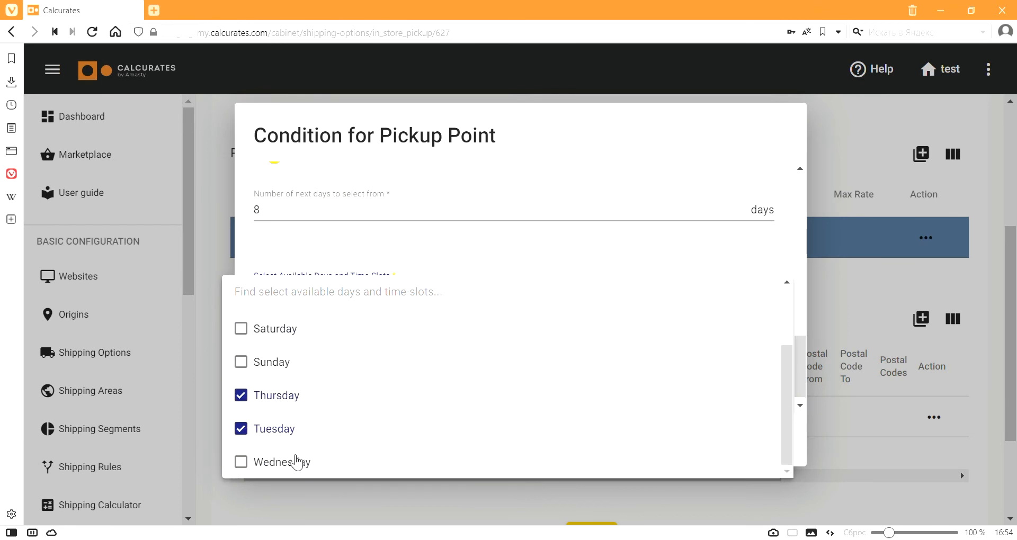
pyautogui.click(300, 461)
pyautogui.scroll(3, 320, 402)
pyautogui.click(318, 358)
pyautogui.click(392, 265)
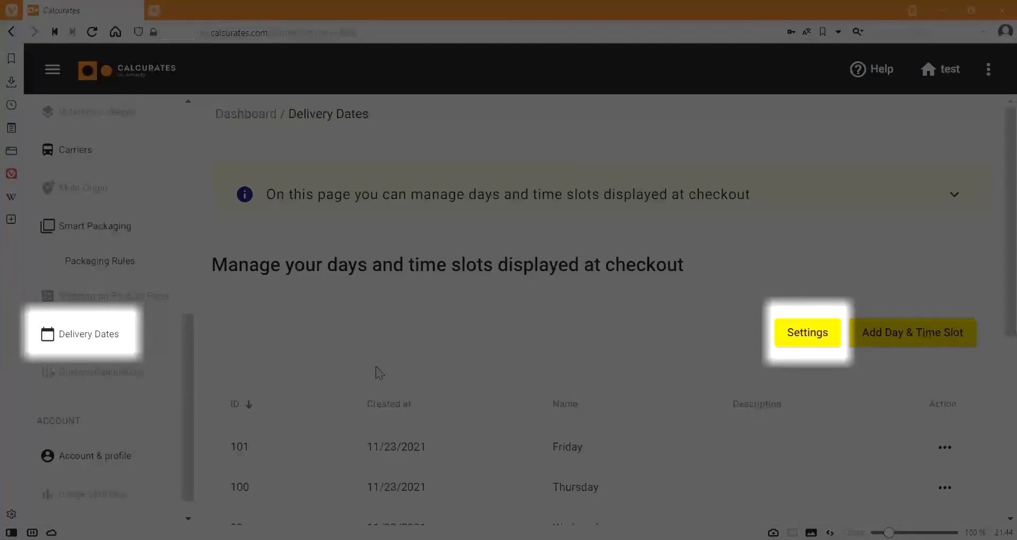
# Open the delivery dates settings and set the sorting of both delivery days and time slots to From cheapest to expensive.
pyautogui.click(779, 325)
pyautogui.click(592, 219)
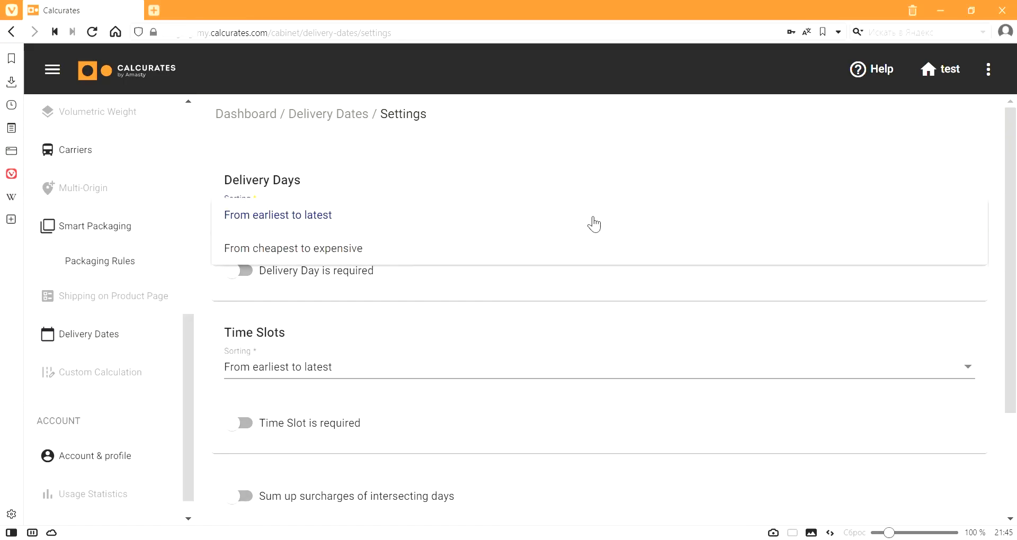
pyautogui.click(574, 250)
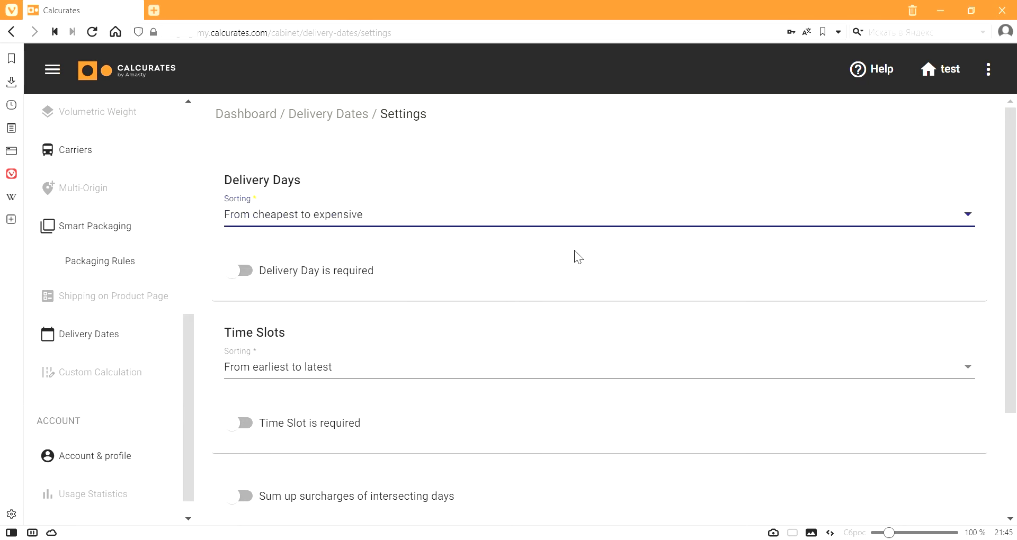
pyautogui.click(515, 371)
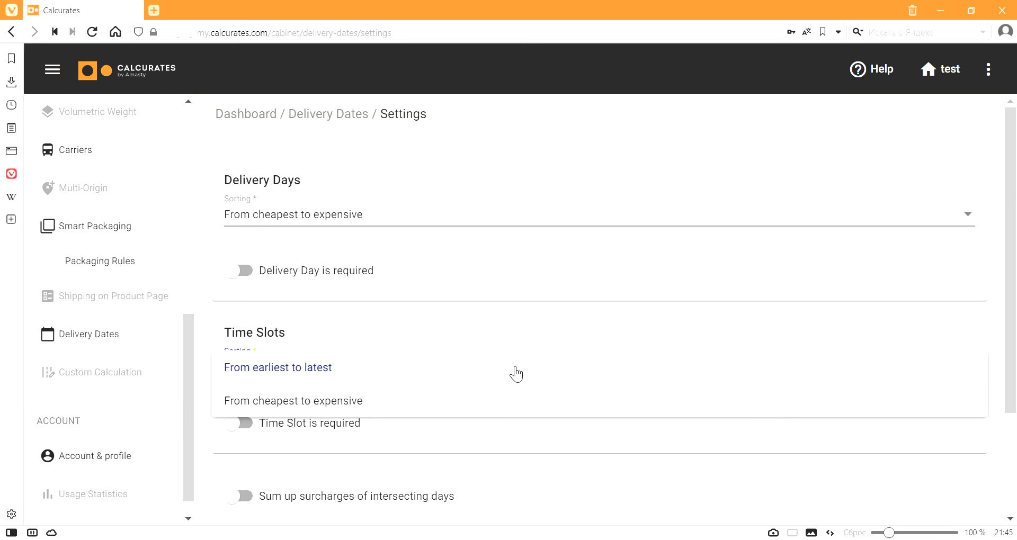
pyautogui.click(499, 399)
# Make the delivery day required, keep the time slot optional, enable summing up surcharges of intersecting days, and save the settings.
pyautogui.click(270, 431)
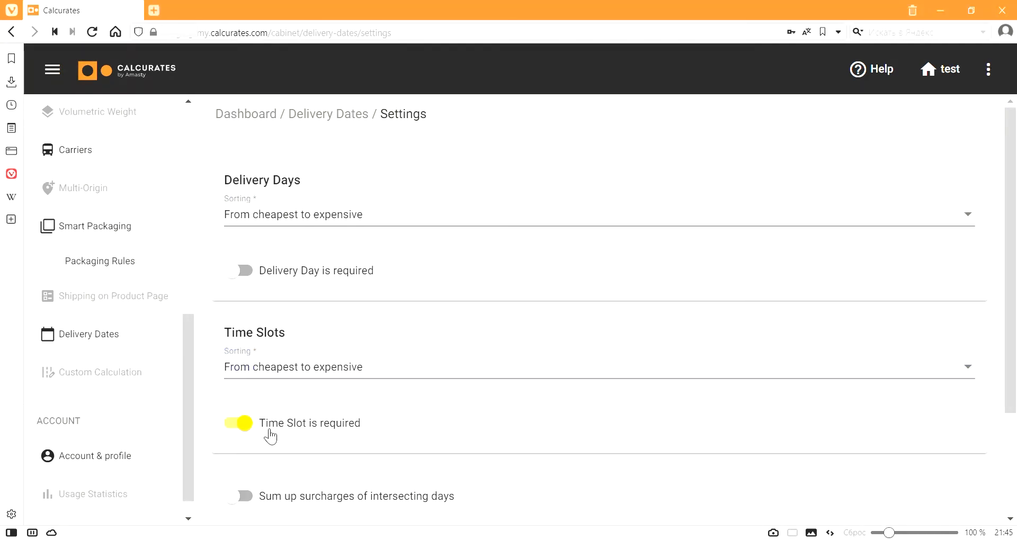
pyautogui.scroll(-2, 269, 434)
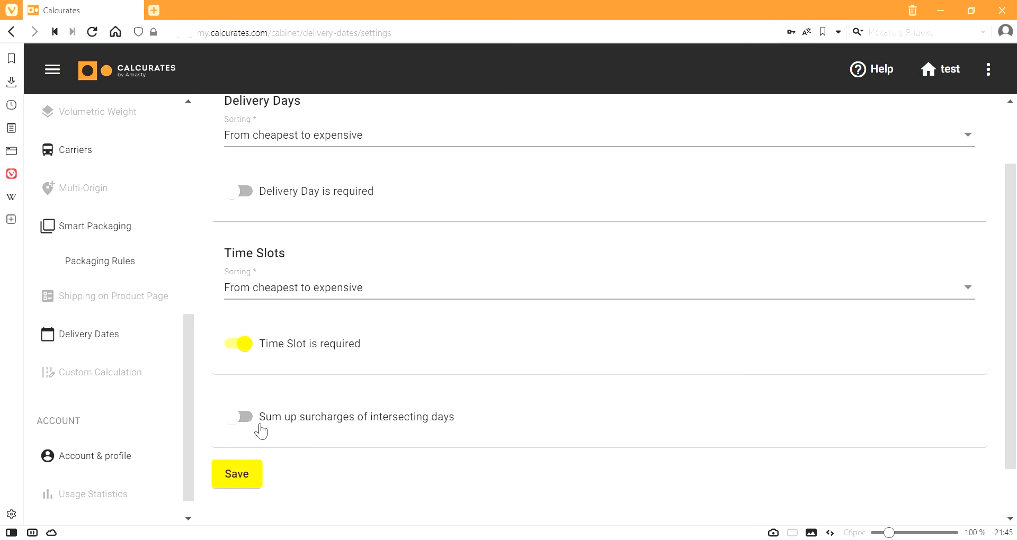
pyautogui.click(260, 432)
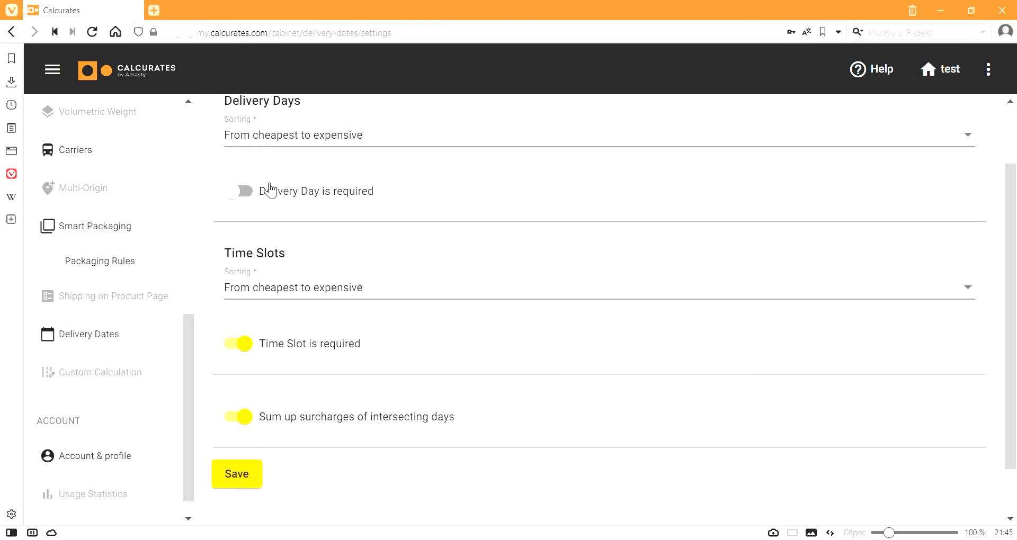
pyautogui.click(256, 197)
pyautogui.click(258, 345)
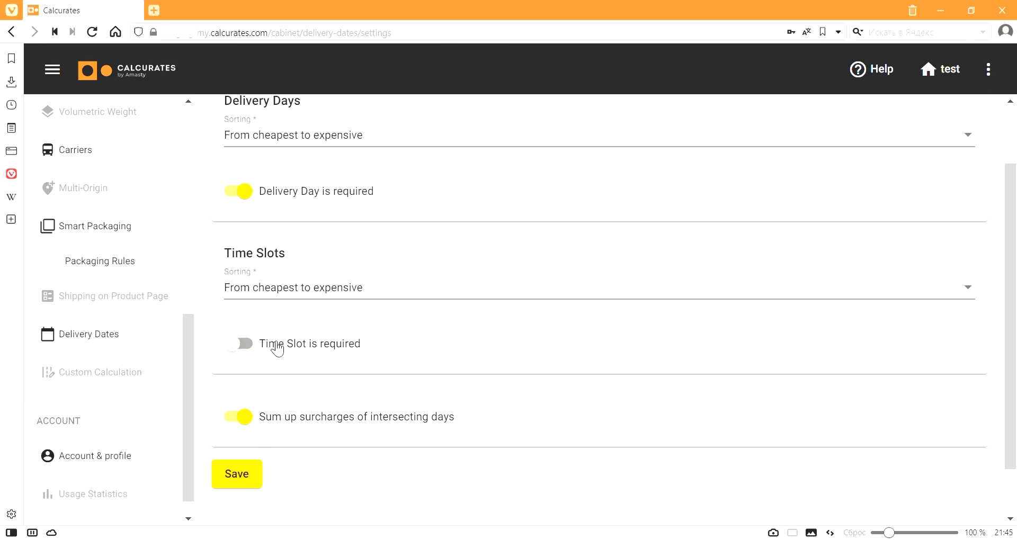
pyautogui.click(258, 475)
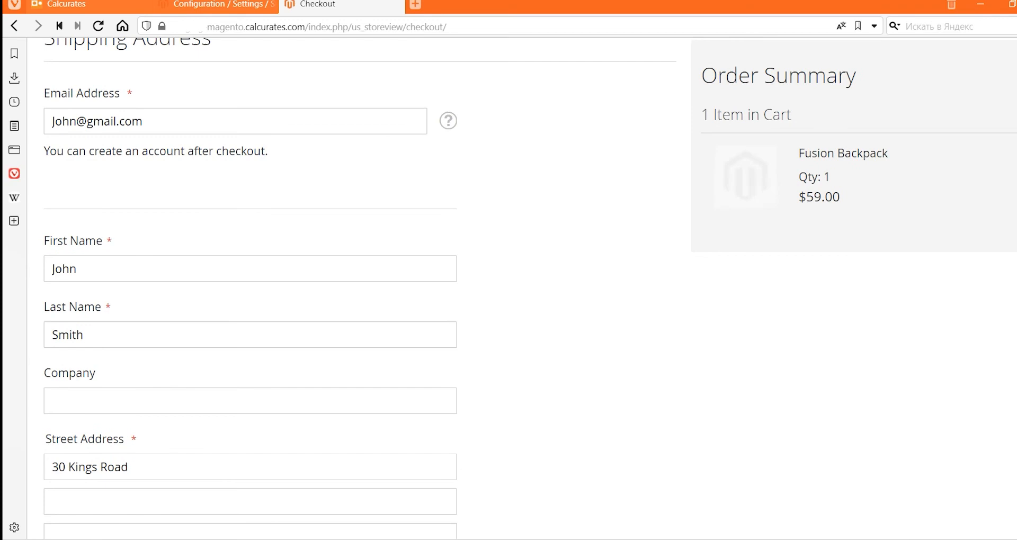
# At the Magento checkout, choose In-Store Pickup as the shipping method and select Saturday (04/12/2021) as the delivery date.
pyautogui.scroll(-10, 509, 318)
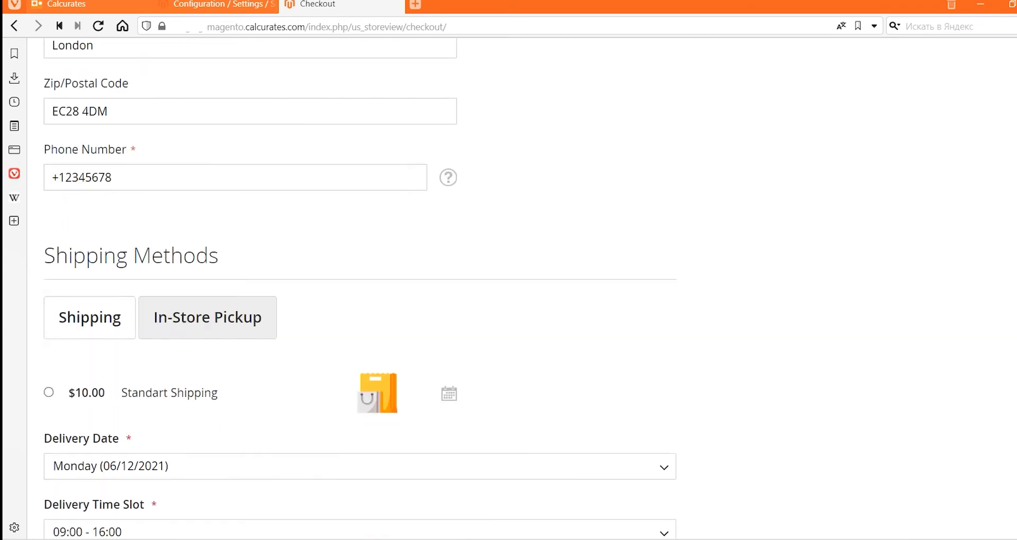
pyautogui.scroll(-2, 360, 297)
pyautogui.click(207, 153)
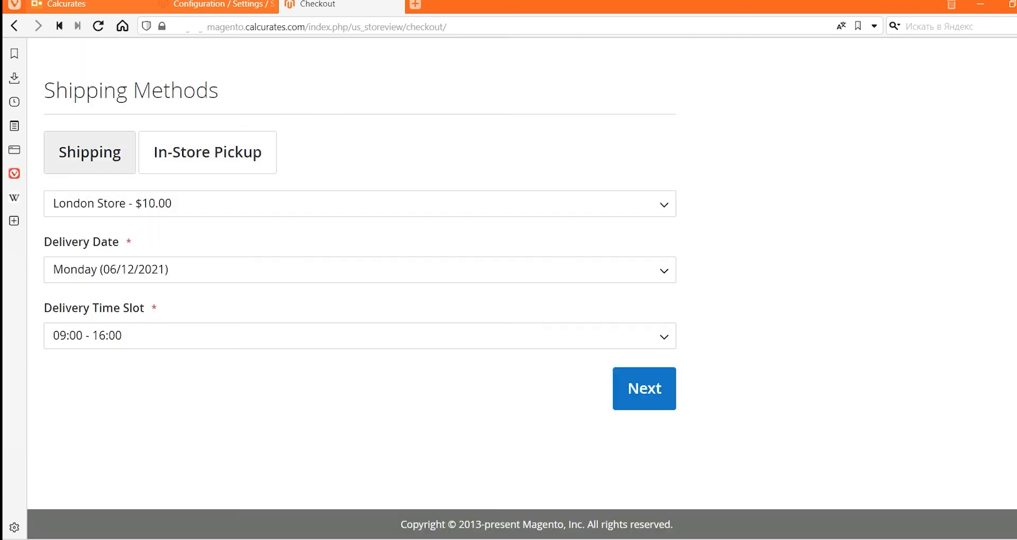
pyautogui.click(360, 270)
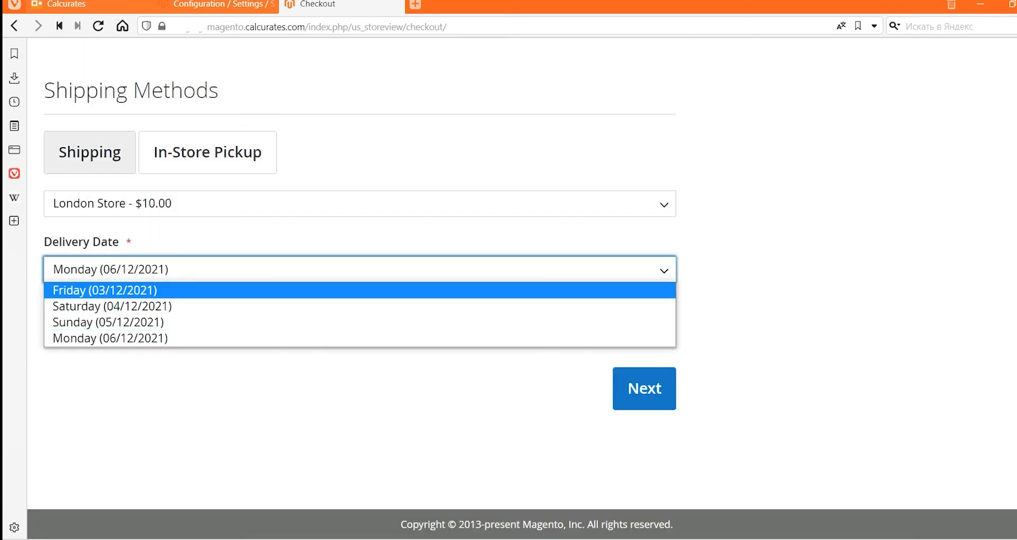
pyautogui.click(361, 307)
# View the delivery time slots offered for Saturday and change the pickup's delivery date to Monday (06/12/2021).
pyautogui.click(361, 336)
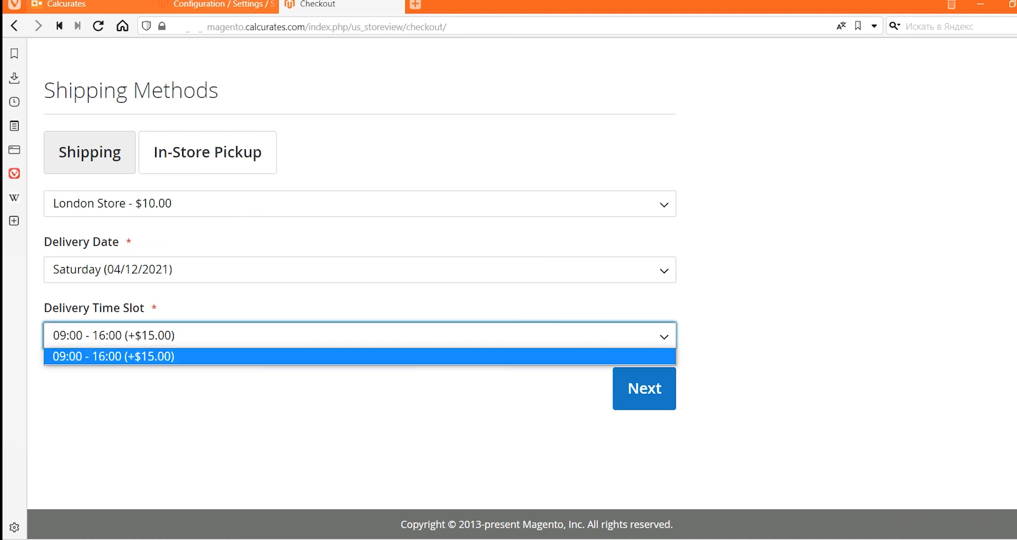
pyautogui.click(360, 270)
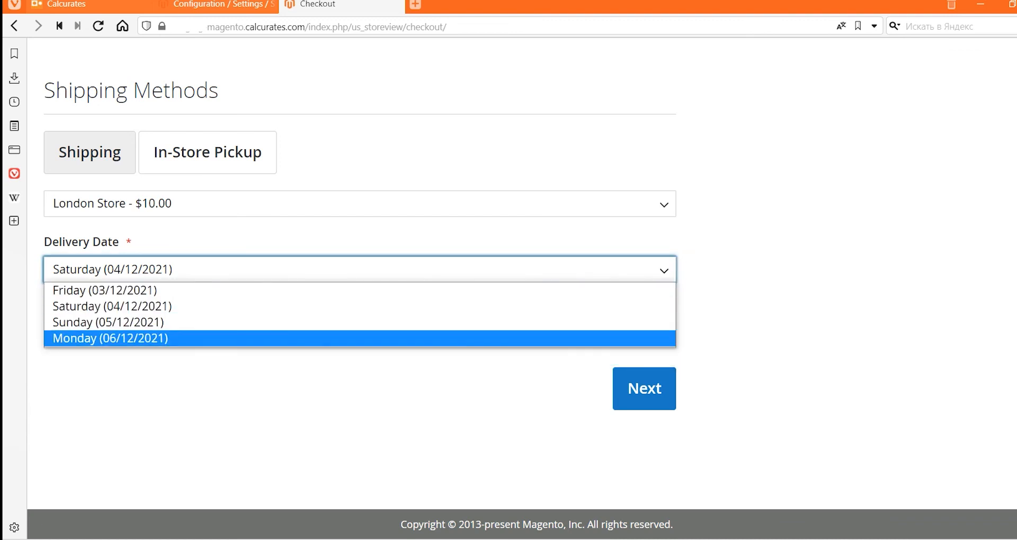
pyautogui.click(360, 338)
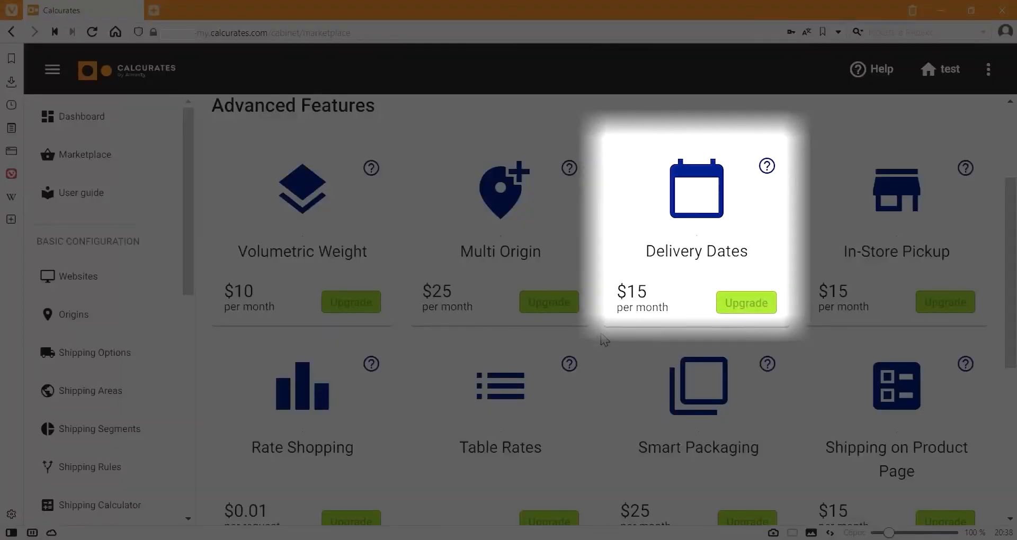